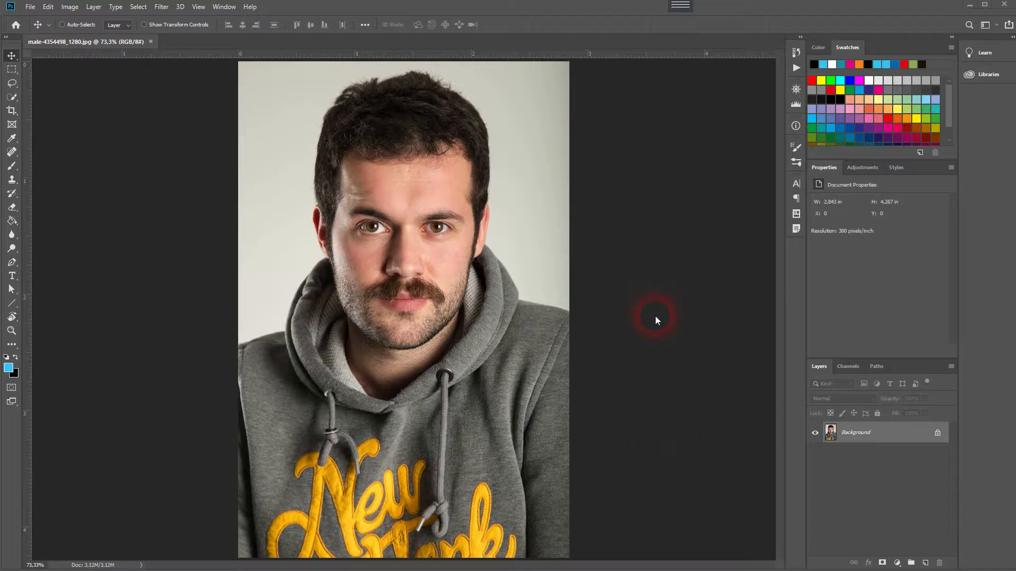
# Open the portrait photo male-4354498_1280 from the Desktop folder
pyautogui.click(30, 6)
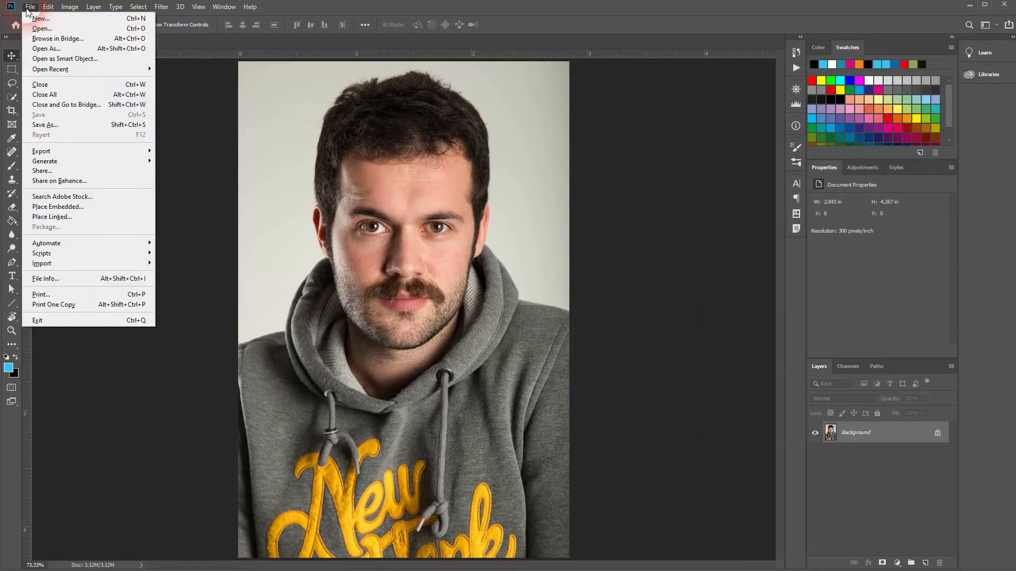
pyautogui.click(49, 29)
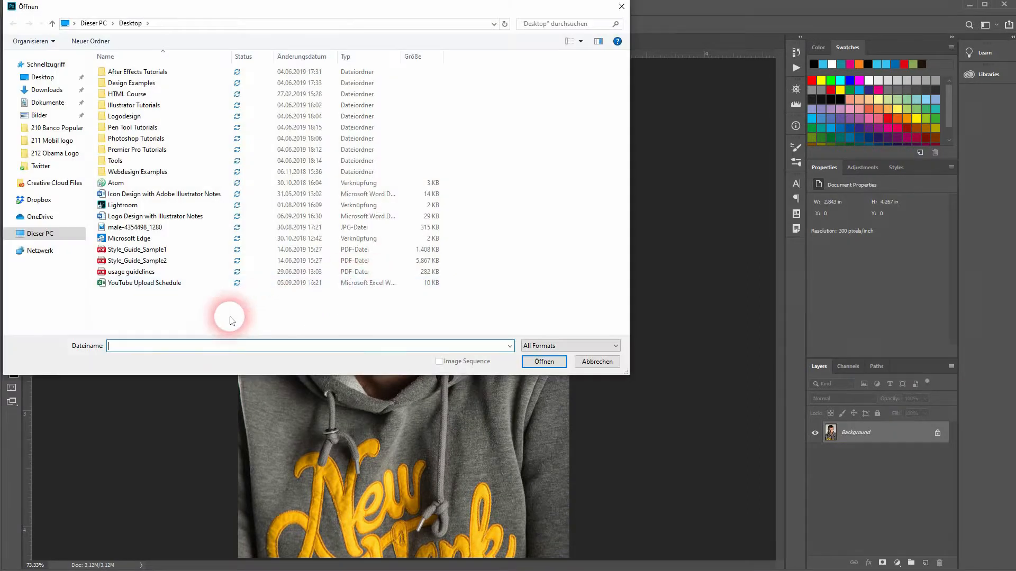
pyautogui.click(139, 229)
pyautogui.click(554, 363)
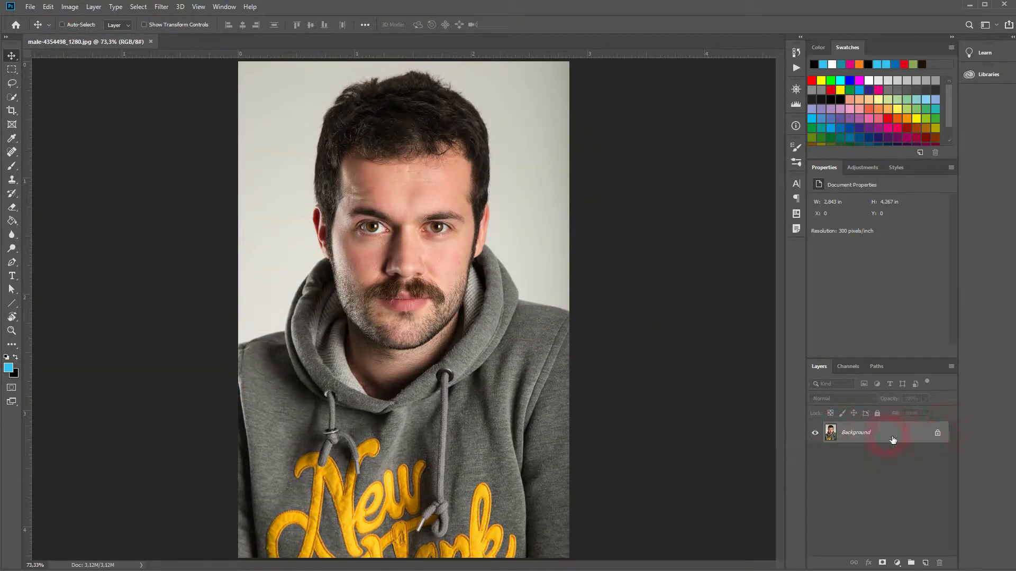
# Turn the locked background into a layer named Original and duplicate it, keeping only the copy visible
pyautogui.doubleClick(861, 434)
pyautogui.write('Original')
pyautogui.press('Return')
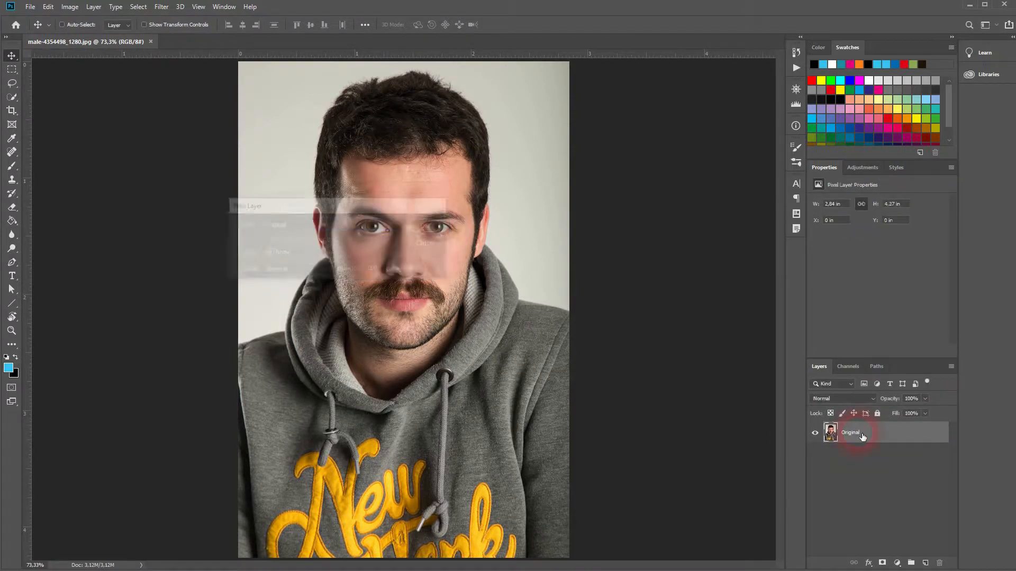
pyautogui.hotkey('ctrl', 'j')
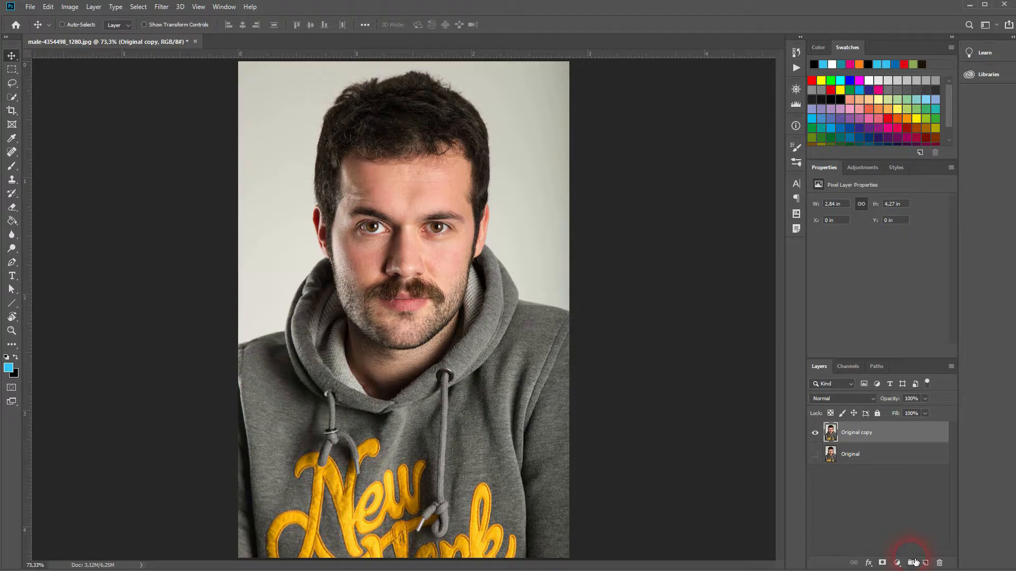
# Create a layer group named Retouching above the duplicated photo layer
pyautogui.click(911, 563)
pyautogui.doubleClick(861, 434)
pyautogui.write('Retouching')
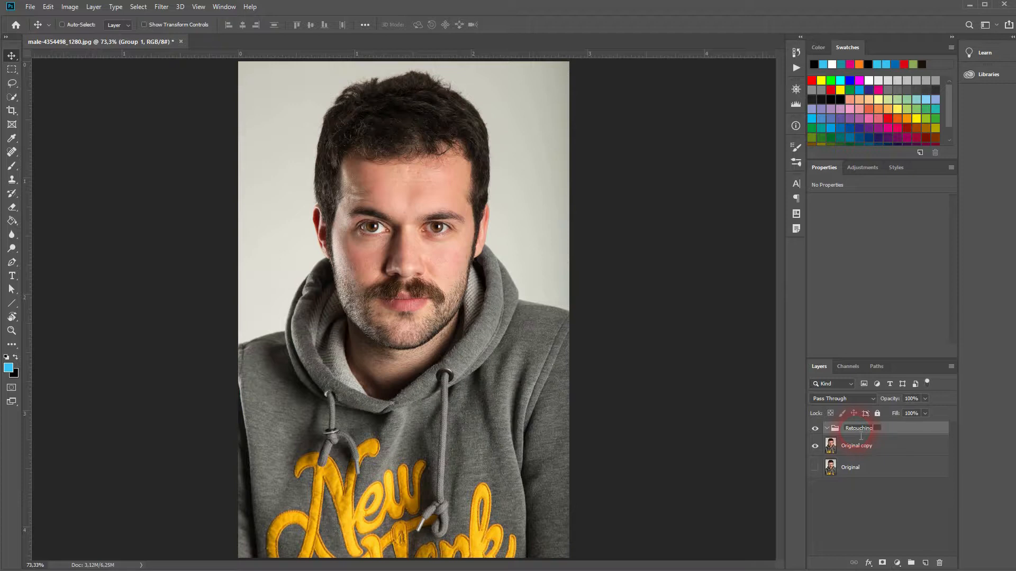
pyautogui.press('Return')
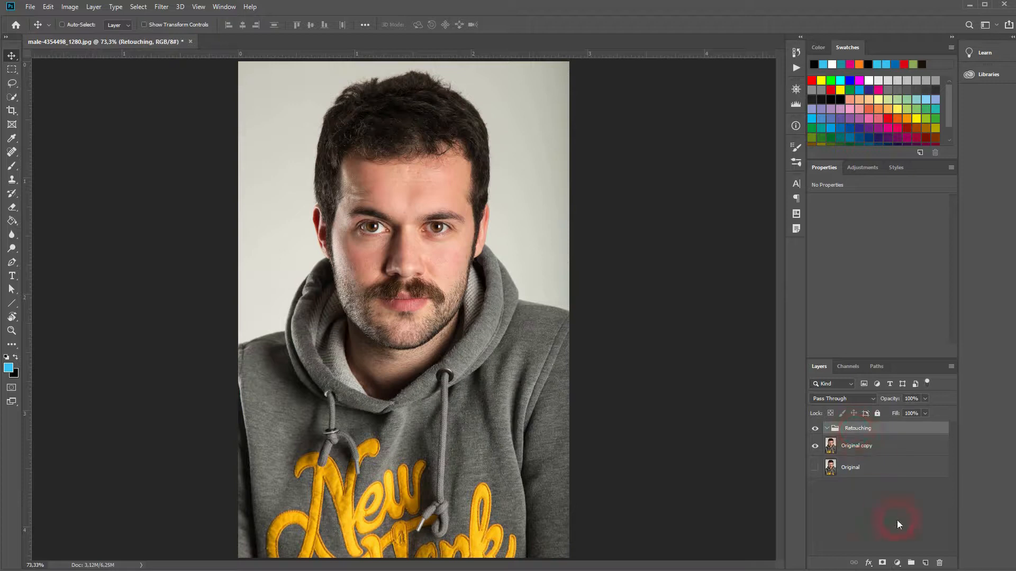
# Add a layer group named Background above the Retouching group
pyautogui.click(911, 562)
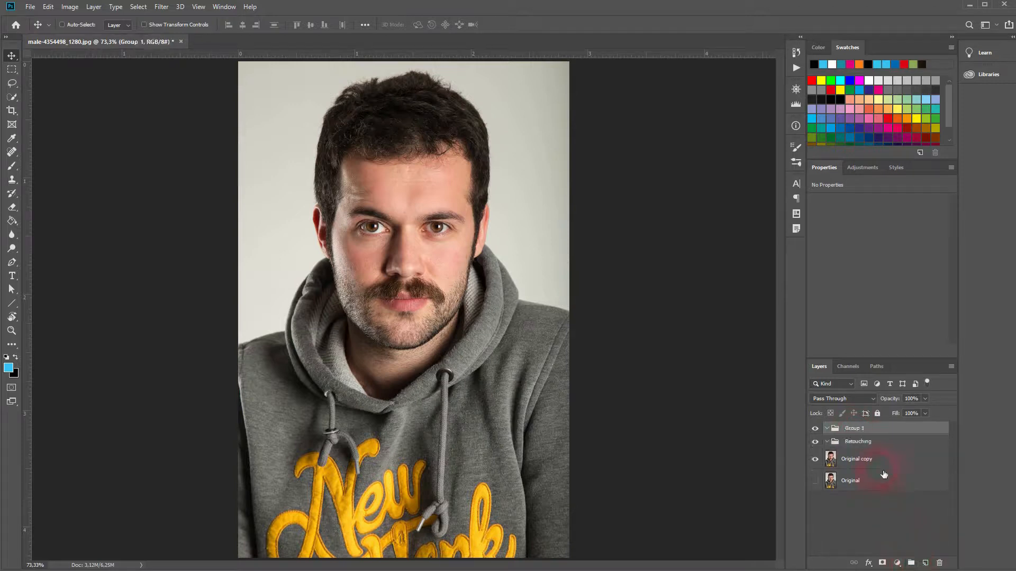
pyautogui.doubleClick(858, 428)
pyautogui.write('Background')
pyautogui.press('Return')
# Add a layer group named Clothing above the Background group
pyautogui.click(911, 563)
pyautogui.doubleClick(858, 429)
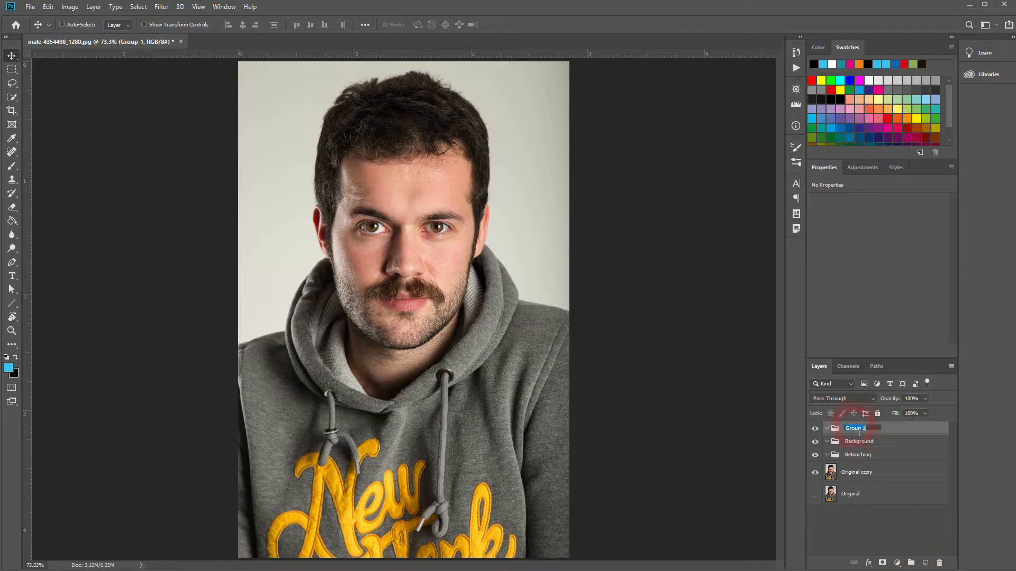
pyautogui.write('Clothing')
pyautogui.press('Return')
# Add an empty layer named Skin inside the Retouching group
pyautogui.click(872, 458)
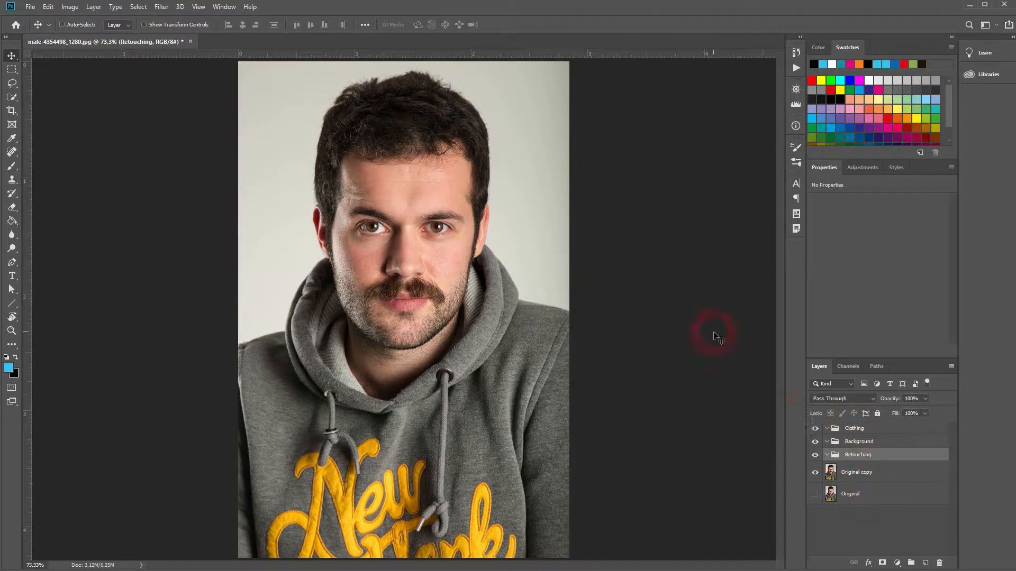
pyautogui.scroll(5, 400, 202)
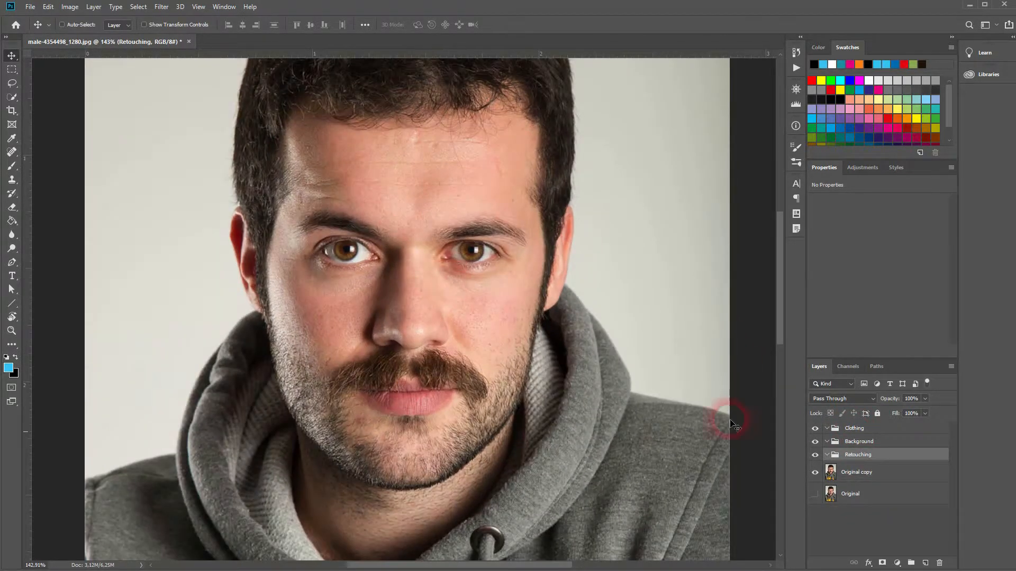
pyautogui.click(925, 563)
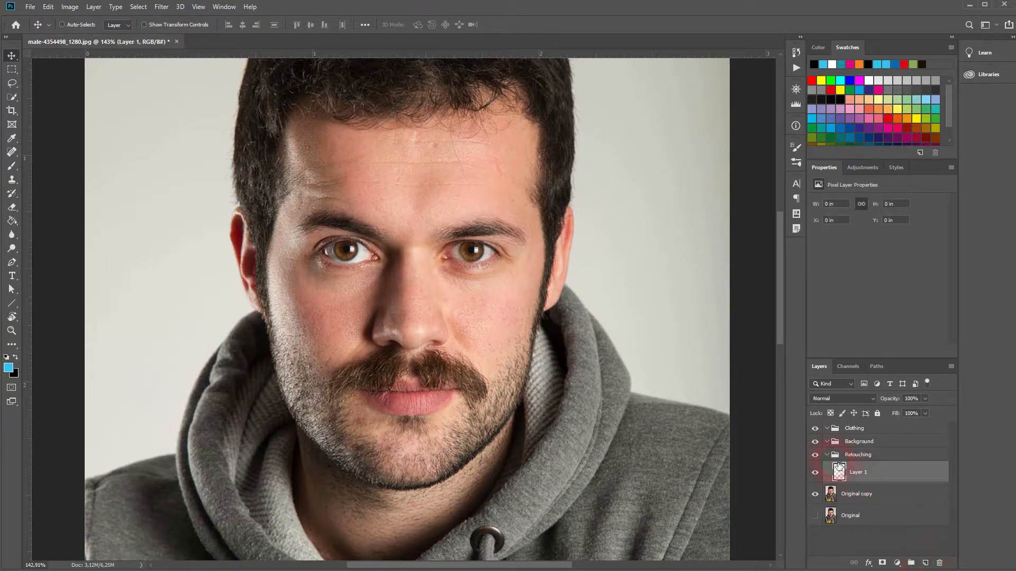
pyautogui.click(829, 456)
pyautogui.click(827, 454)
pyautogui.click(860, 477)
pyautogui.doubleClick(860, 475)
pyautogui.write('Skin')
pyautogui.press('Return')
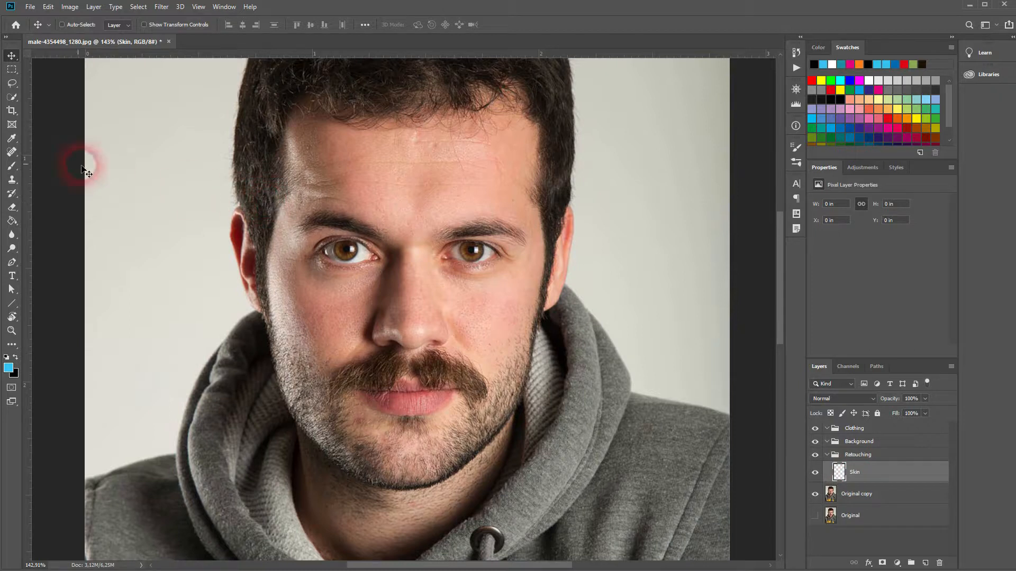
# Set up the Spot Healing Brush with a 20 px size and Normal mode
pyautogui.click(12, 152)
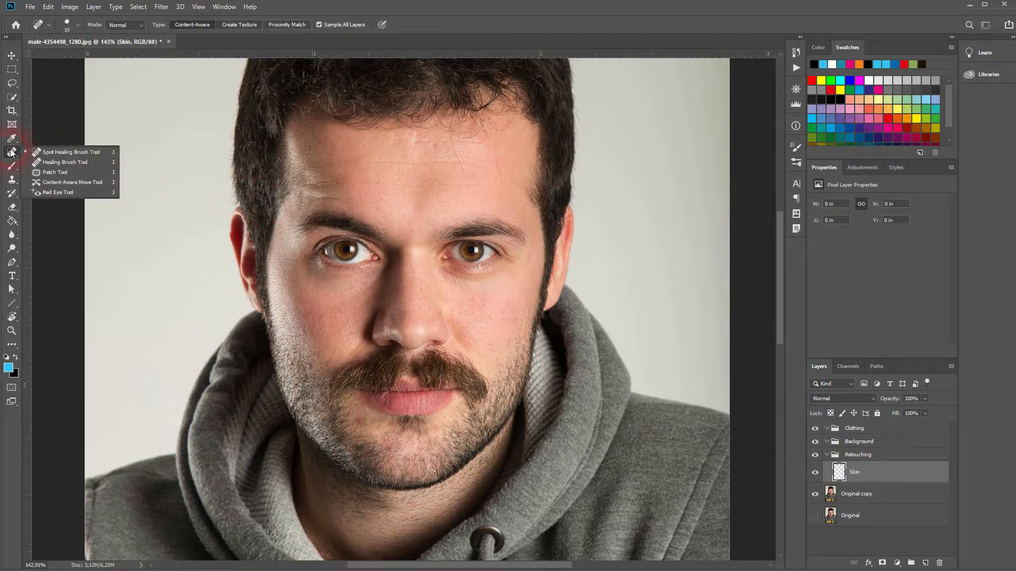
pyautogui.click(101, 154)
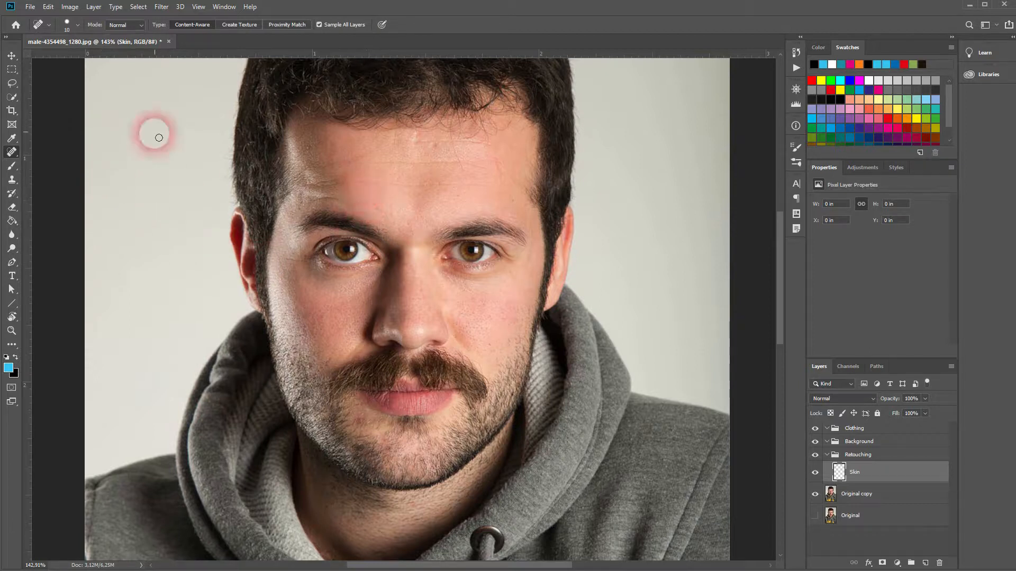
pyautogui.click(68, 24)
pyautogui.moveTo(30, 55); pyautogui.dragTo(47, 55)
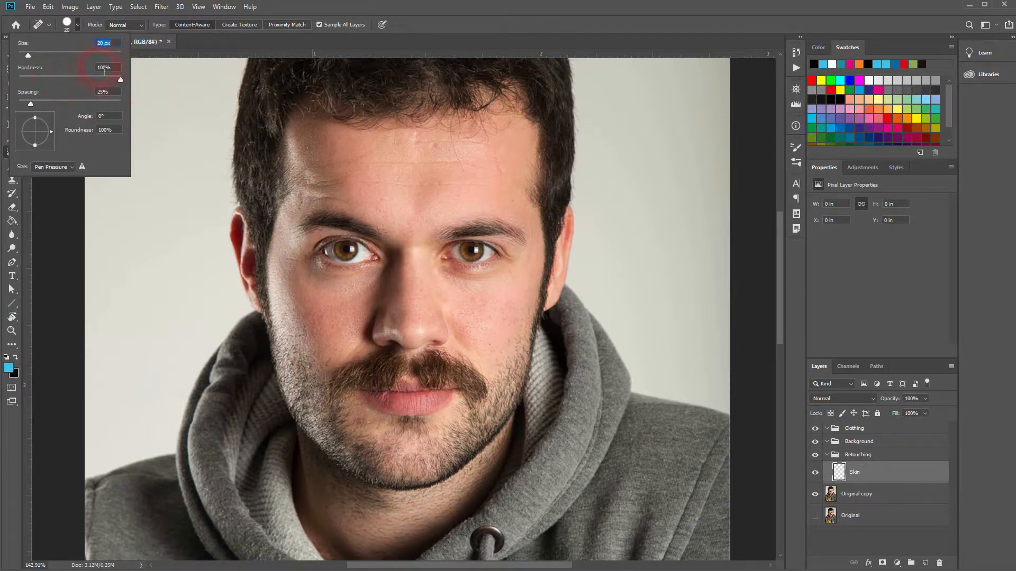
pyautogui.click(76, 23)
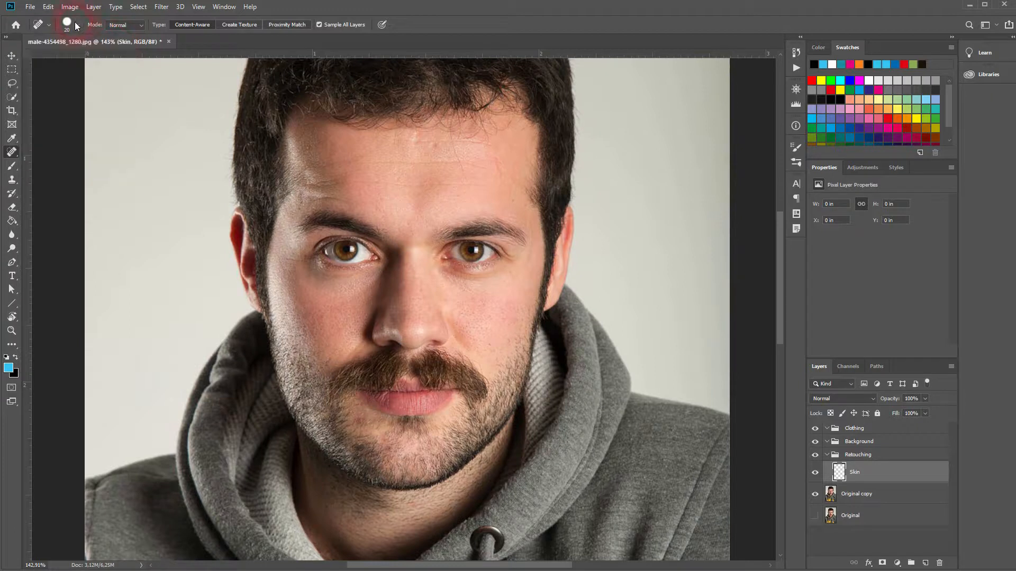
pyautogui.click(139, 25)
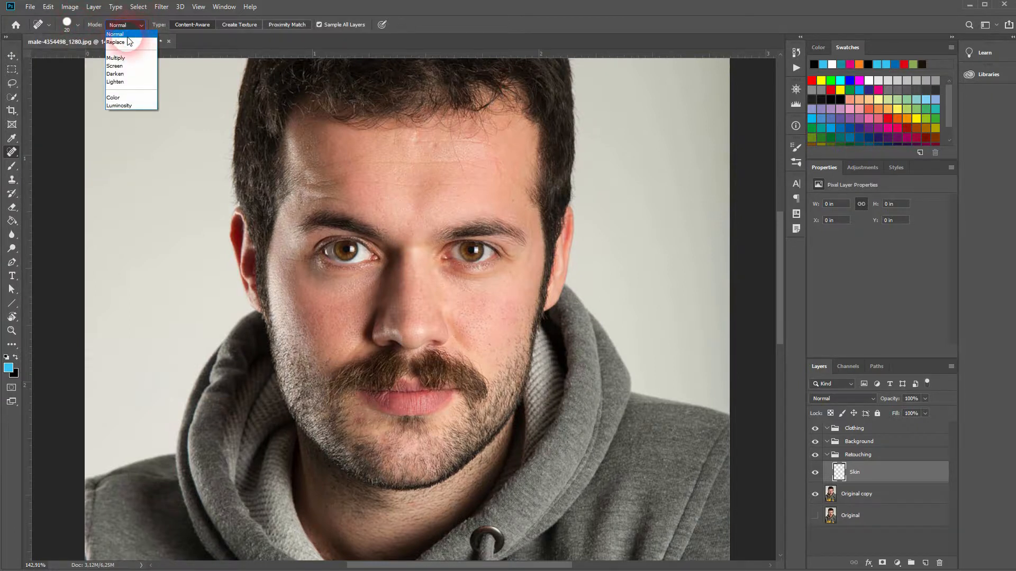
pyautogui.click(128, 35)
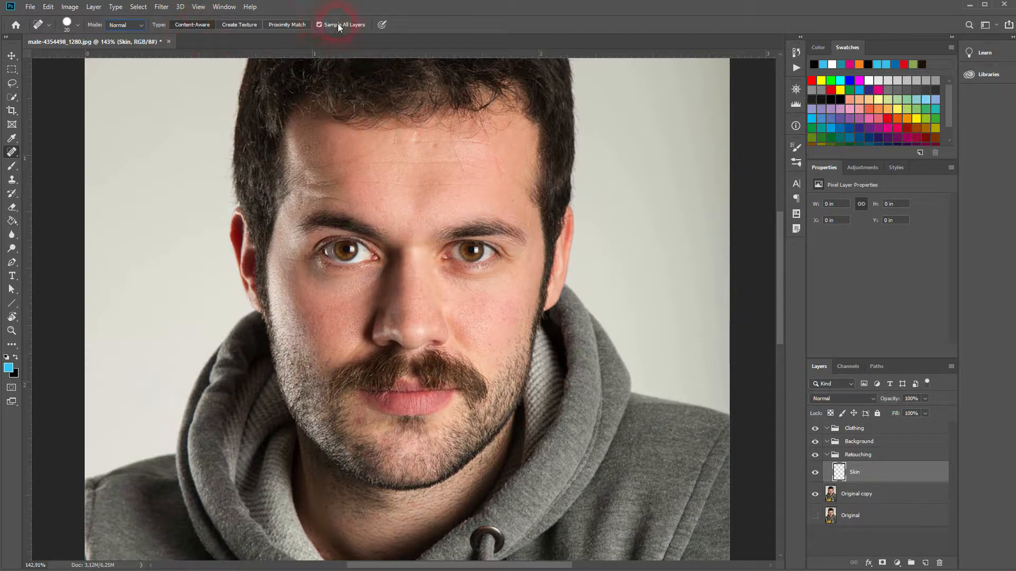
# Heal the blemishes on the upper middle of the forehead, briefly isolating the Skin layer to check the healed pixels
pyautogui.click(445, 151)
pyautogui.click(486, 208)
pyautogui.click(492, 235)
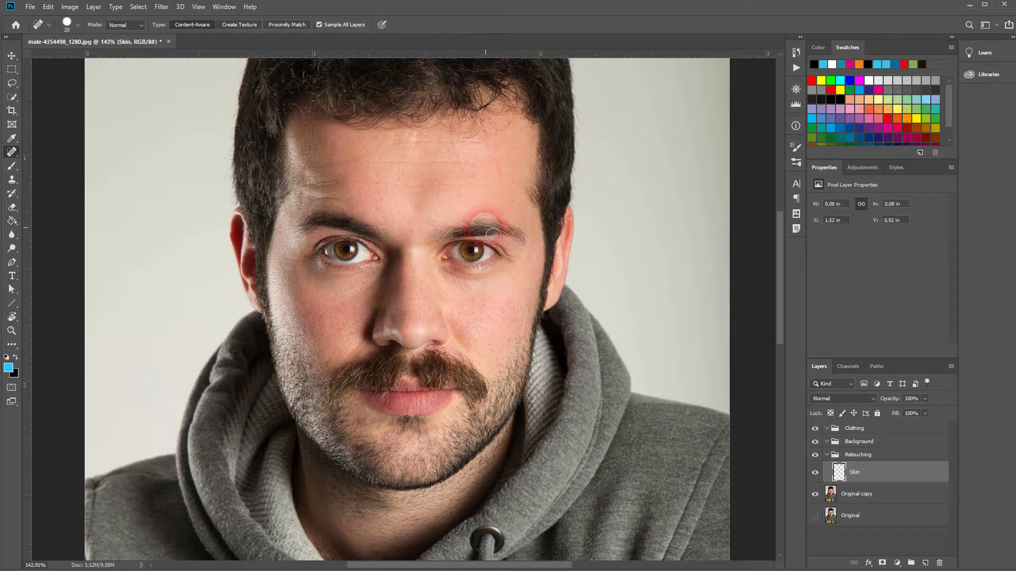
pyautogui.keyDown('alt'); pyautogui.click(815, 473); pyautogui.keyUp('alt')
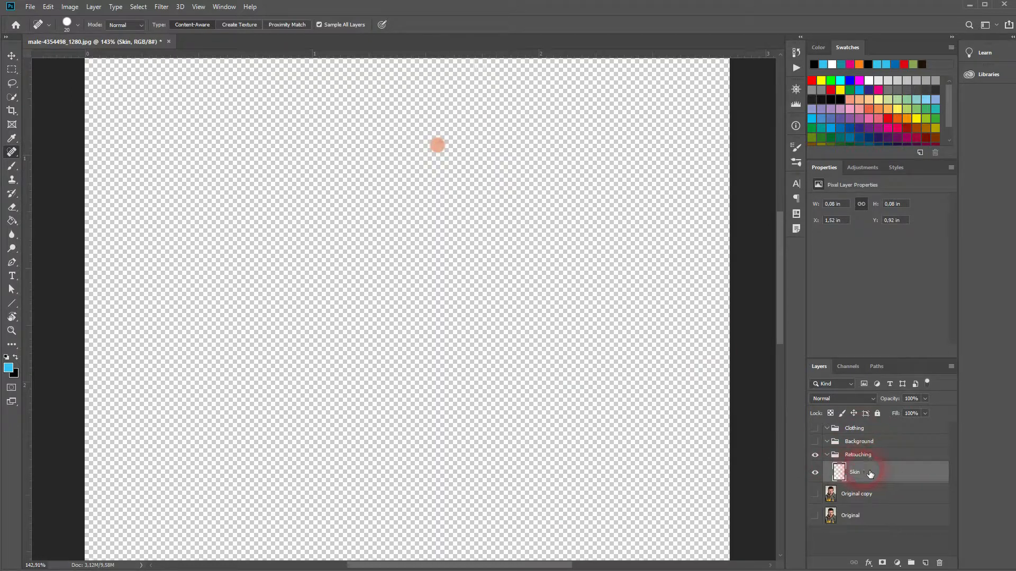
pyautogui.keyDown('alt'); pyautogui.click(815, 473); pyautogui.keyUp('alt')
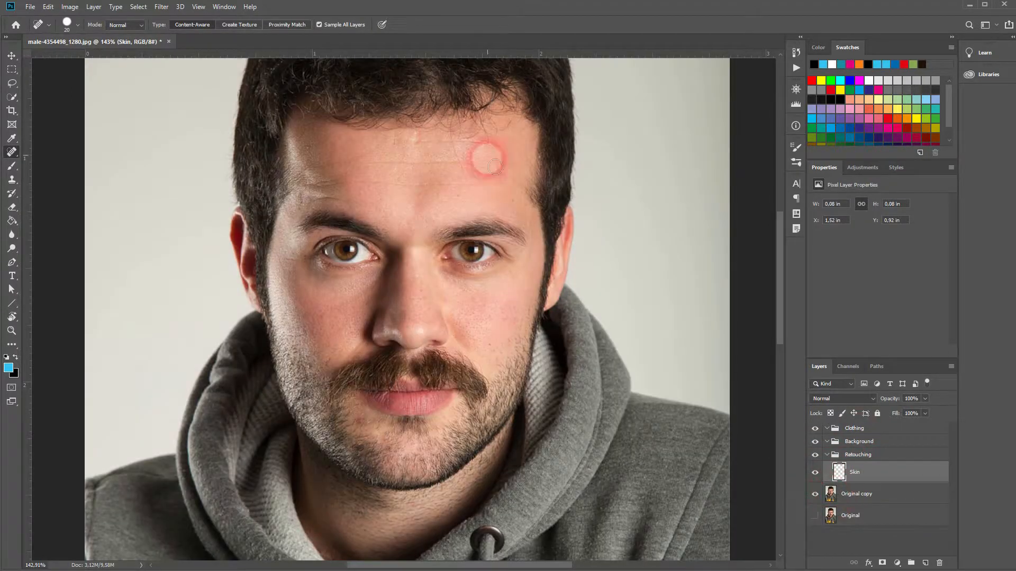
pyautogui.click(416, 139)
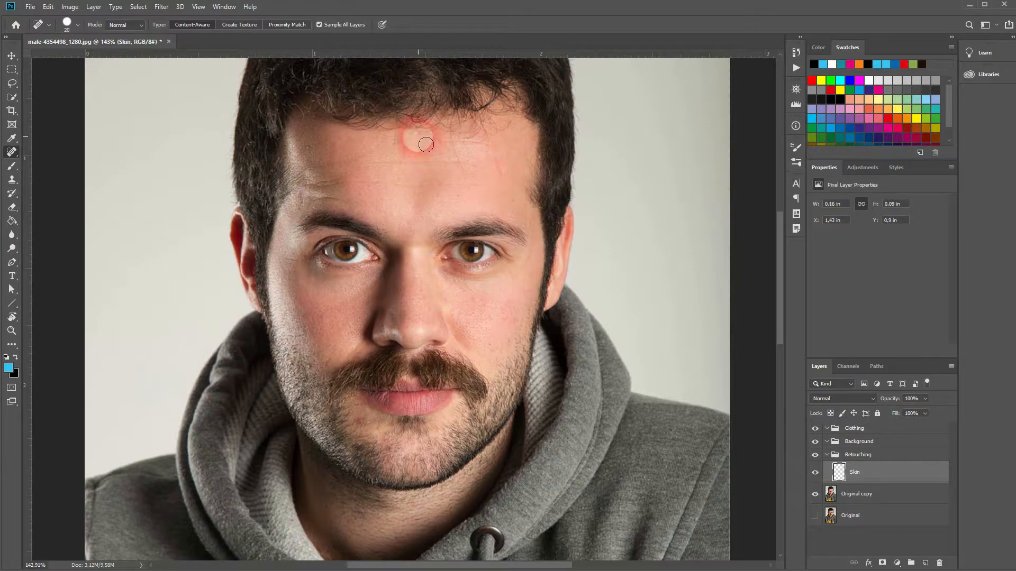
# Reduce the healing brush to 10 px and remove the small spots and marks across the forehead and above the eyebrows
pyautogui.click(66, 24)
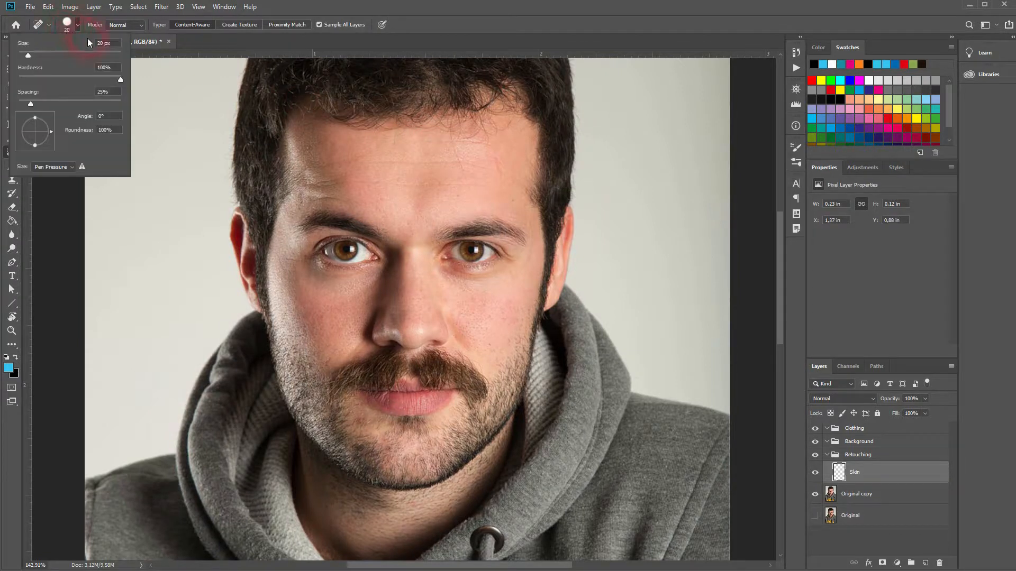
pyautogui.moveTo(28, 55); pyautogui.dragTo(23, 55)
pyautogui.moveTo(522, 214); pyautogui.dragTo(528, 223)
pyautogui.moveTo(429, 141)
pyautogui.mouseDown()
pyautogui.moveTo(475, 149)
pyautogui.moveTo(485, 178)
pyautogui.moveTo(467, 175)
pyautogui.moveTo(456, 142)
pyautogui.moveTo(426, 146)
pyautogui.moveTo(493, 152)
pyautogui.moveTo(508, 184)
pyautogui.moveTo(455, 160)
pyautogui.mouseUp()
pyautogui.click(491, 164)
pyautogui.click(464, 200)
pyautogui.click(513, 203)
pyautogui.moveTo(461, 199); pyautogui.dragTo(461, 200)
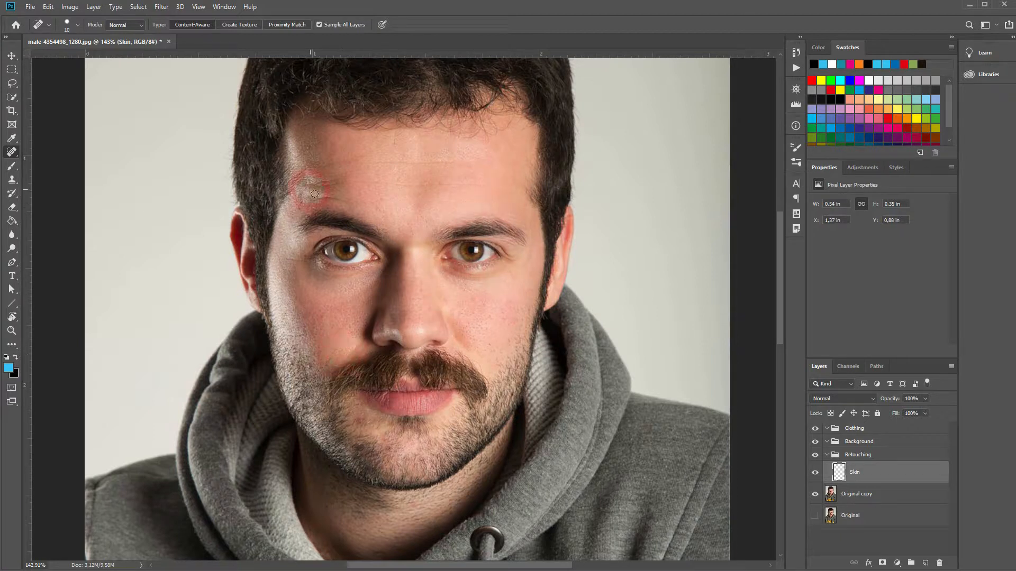
pyautogui.click(369, 168)
# Heal the horizontal forehead creases and the small spots just above the bridge of the nose
pyautogui.scroll(3, 383, 170)
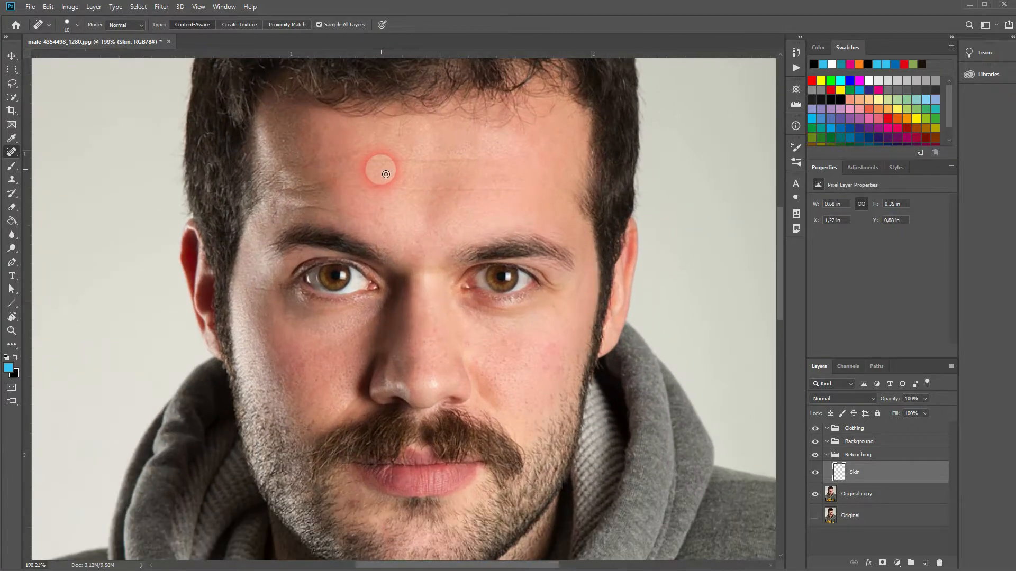
pyautogui.moveTo(417, 159); pyautogui.dragTo(474, 161)
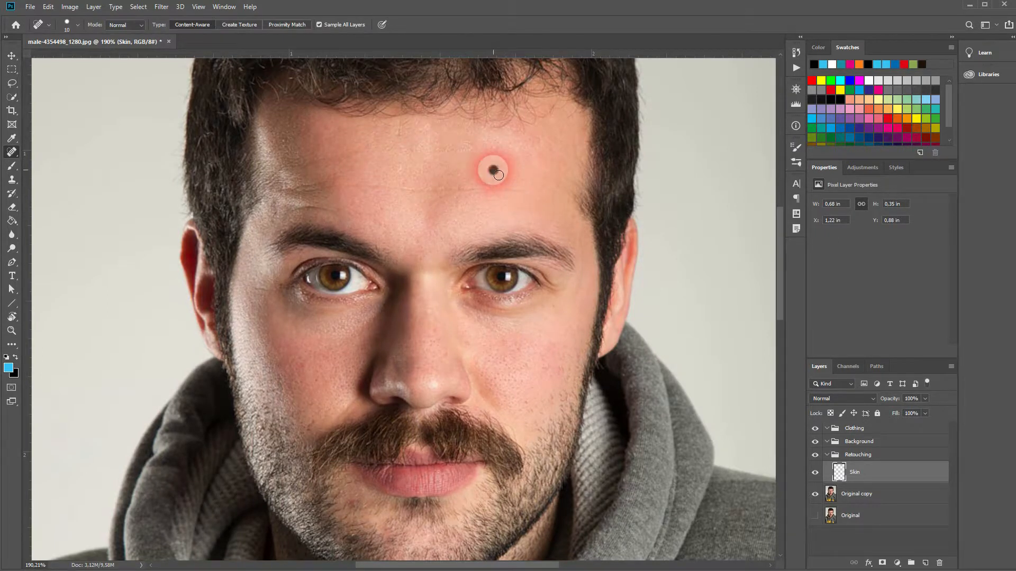
pyautogui.moveTo(521, 189)
pyautogui.mouseDown()
pyautogui.moveTo(500, 200)
pyautogui.moveTo(332, 184)
pyautogui.mouseUp()
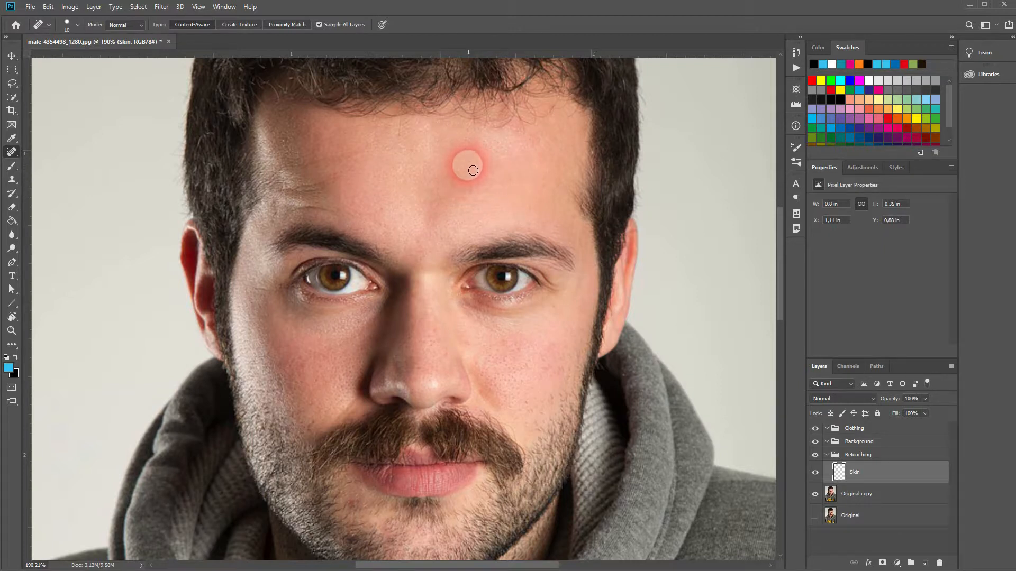
pyautogui.click(386, 208)
pyautogui.click(385, 232)
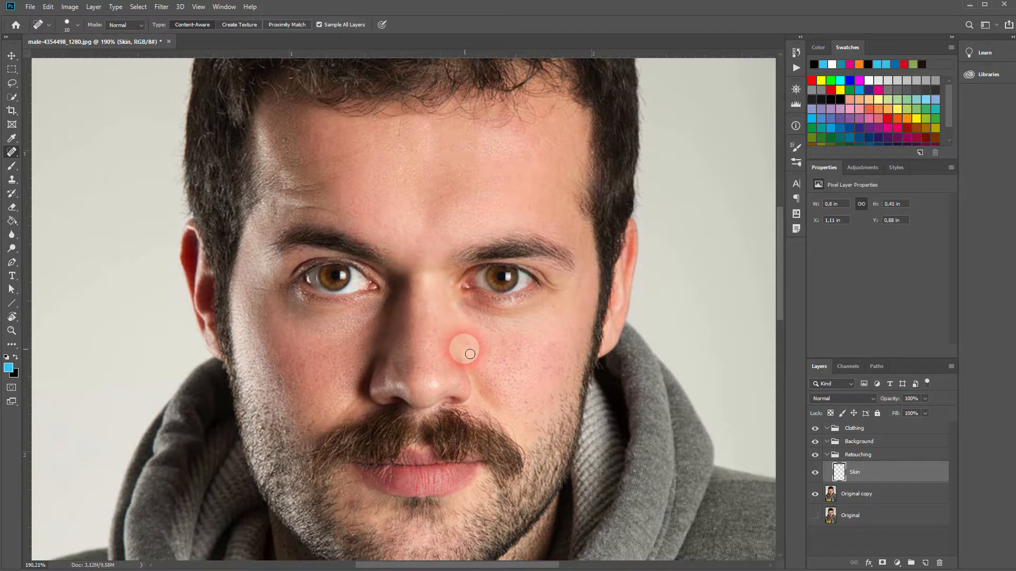
# Heal the spots on the nose and the lit cheek, and smooth the skin marks above the eyebrows
pyautogui.click(433, 330)
pyautogui.click(443, 352)
pyautogui.click(506, 347)
pyautogui.moveTo(336, 212)
pyautogui.mouseDown()
pyautogui.moveTo(297, 207)
pyautogui.moveTo(288, 180)
pyautogui.mouseUp()
pyautogui.click(501, 196)
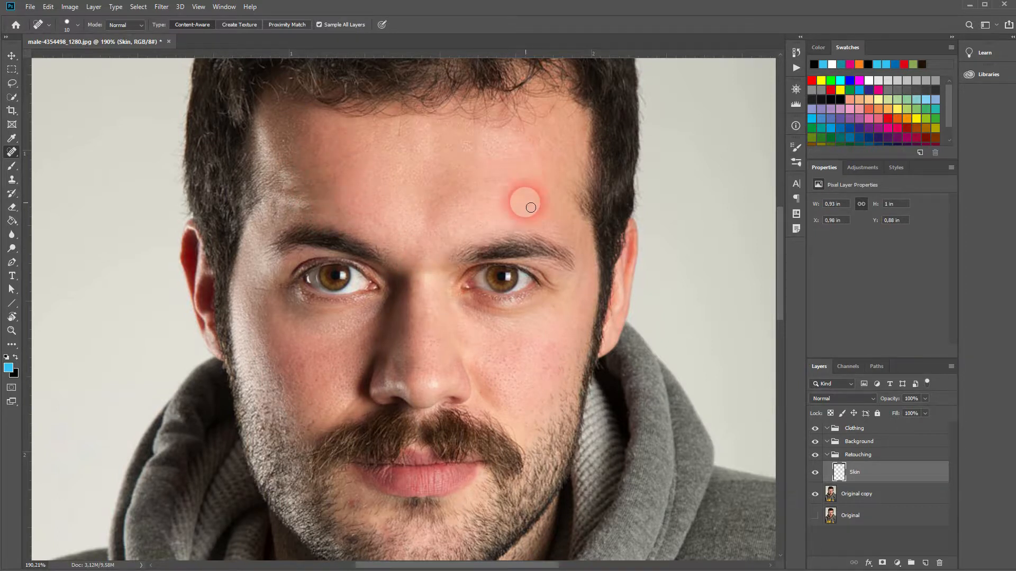
# Heal the spots beside the eye and on the shaded cheek down towards the corner of the mouth
pyautogui.click(575, 286)
pyautogui.moveTo(538, 424)
pyautogui.mouseDown()
pyautogui.moveTo(473, 193)
pyautogui.moveTo(476, 309)
pyautogui.mouseUp()
pyautogui.click(249, 265)
pyautogui.click(283, 293)
pyautogui.click(309, 389)
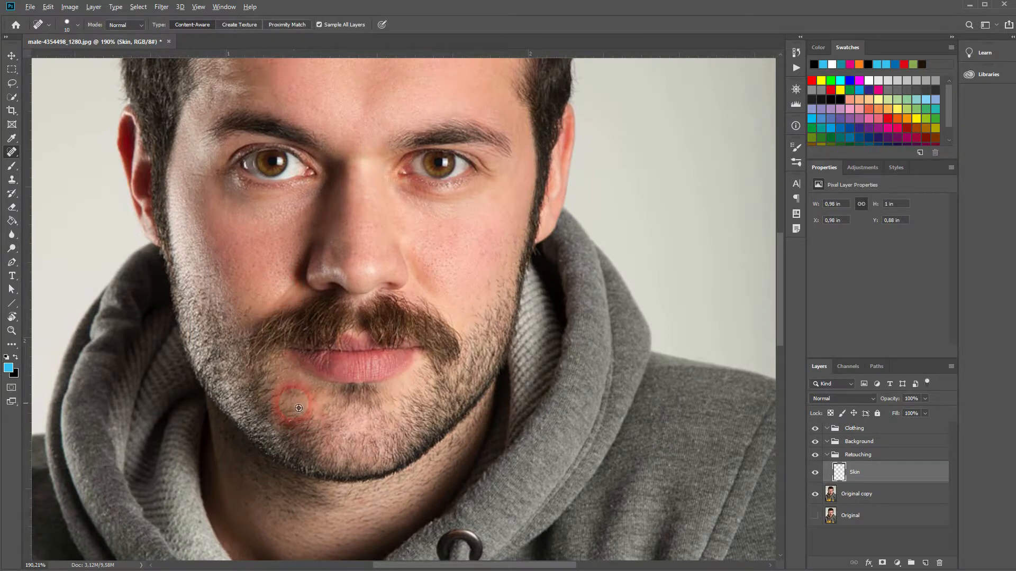
# Heal the many small blemishes on the chin and in the stubble below the lips with the Spot Healing Brush
pyautogui.scroll(3, 299, 409)
pyautogui.click(287, 378)
pyautogui.click(324, 431)
pyautogui.click(300, 389)
pyautogui.click(282, 374)
pyautogui.click(314, 405)
pyautogui.click(295, 378)
pyautogui.click(286, 395)
pyautogui.click(302, 398)
pyautogui.click(328, 395)
pyautogui.click(384, 386)
pyautogui.click(331, 363)
pyautogui.click(344, 423)
pyautogui.click(360, 443)
pyautogui.click(355, 432)
pyautogui.click(374, 471)
pyautogui.click(364, 445)
pyautogui.click(433, 496)
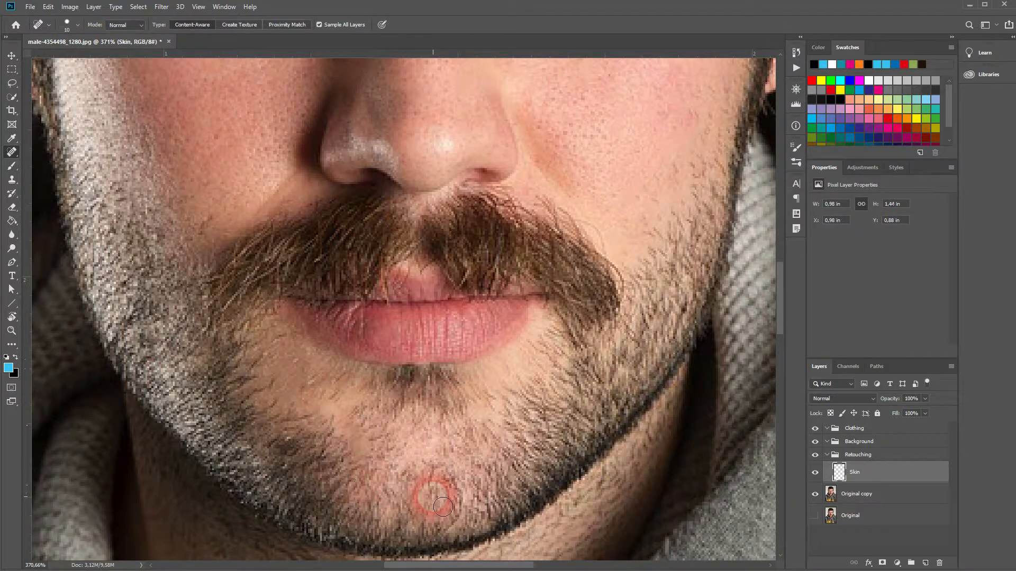
pyautogui.click(370, 448)
pyautogui.click(406, 477)
pyautogui.click(370, 453)
pyautogui.click(438, 475)
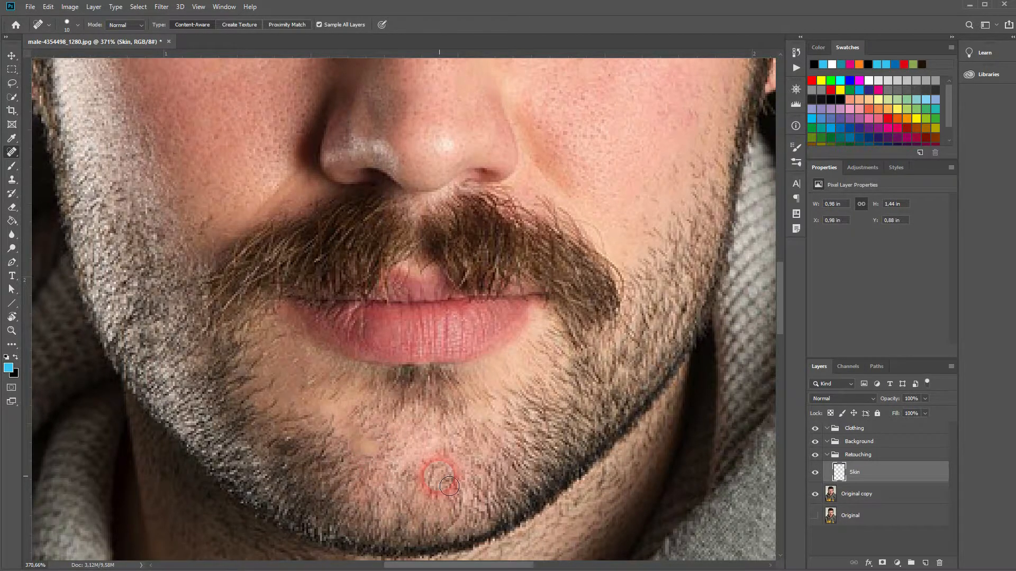
# Switch to the Healing Brush, sample clean skin below the lower lip and heal the patchy spots in the middle of the chin
pyautogui.click(47, 203)
pyautogui.rightClick(12, 152)
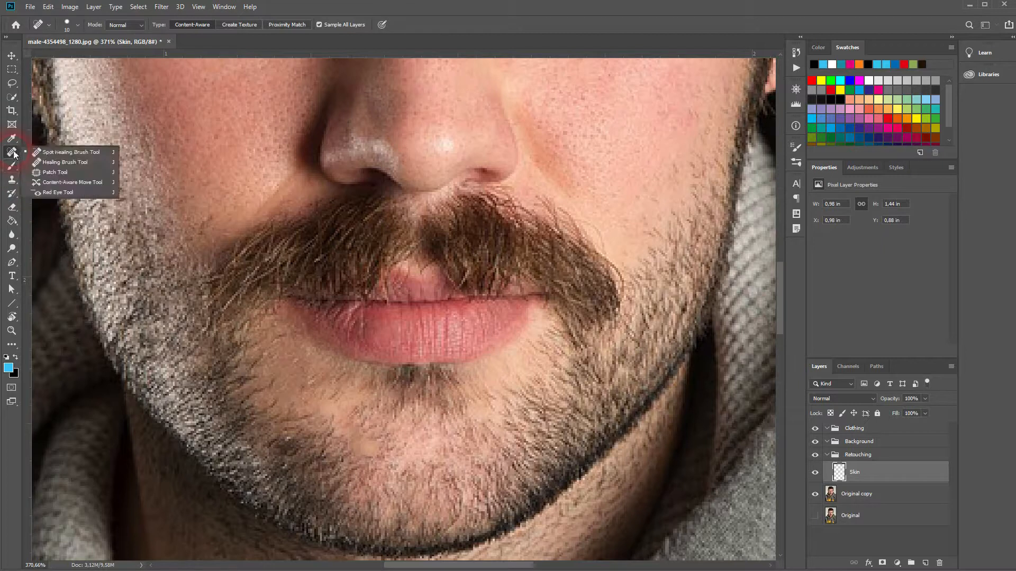
pyautogui.click(93, 162)
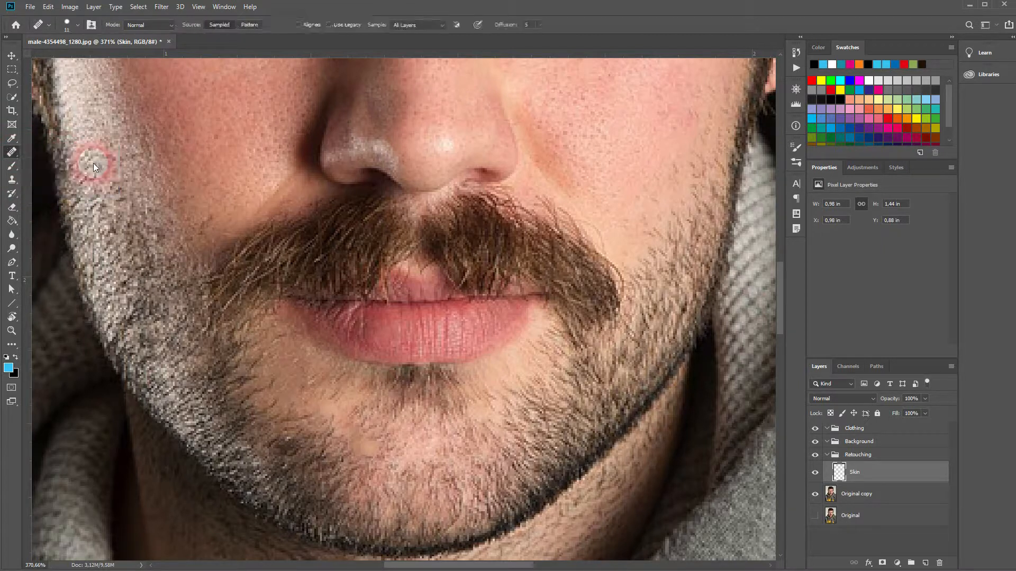
pyautogui.keyDown('alt'); pyautogui.click(373, 423); pyautogui.keyUp('alt')
pyautogui.click(376, 455)
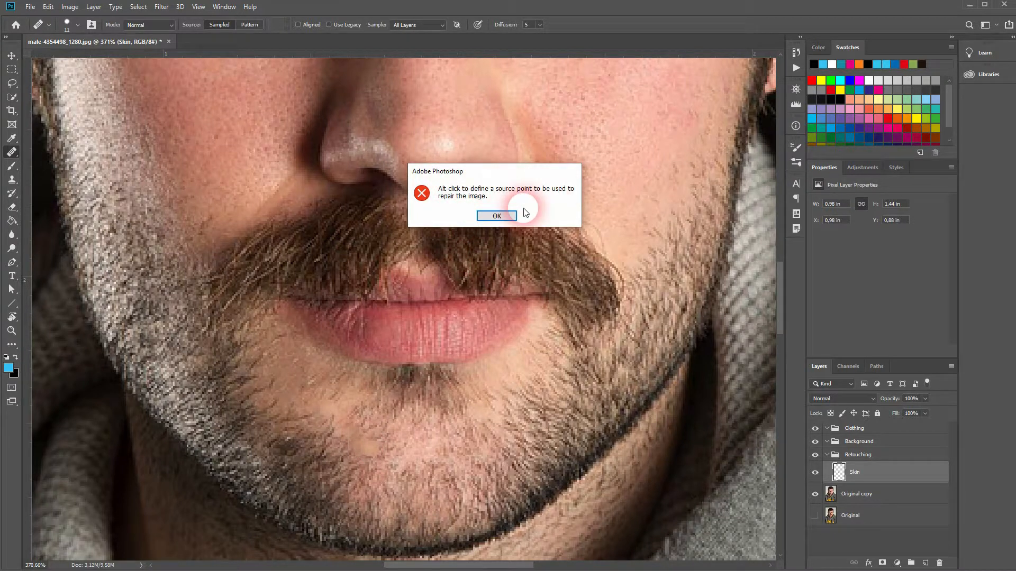
pyautogui.click(496, 215)
pyautogui.keyDown('alt'); pyautogui.click(437, 405); pyautogui.keyUp('alt')
pyautogui.click(386, 439)
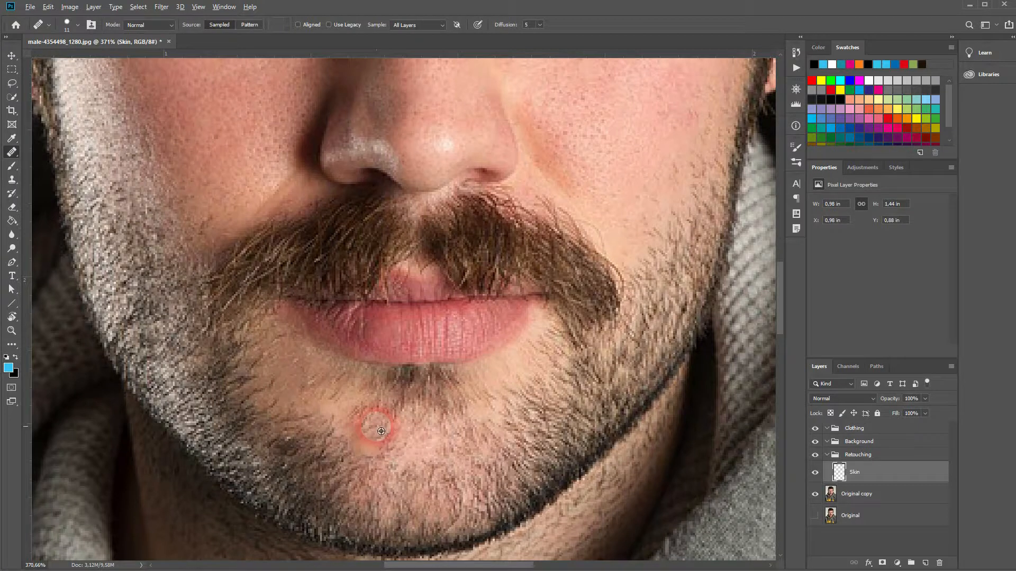
pyautogui.click(382, 459)
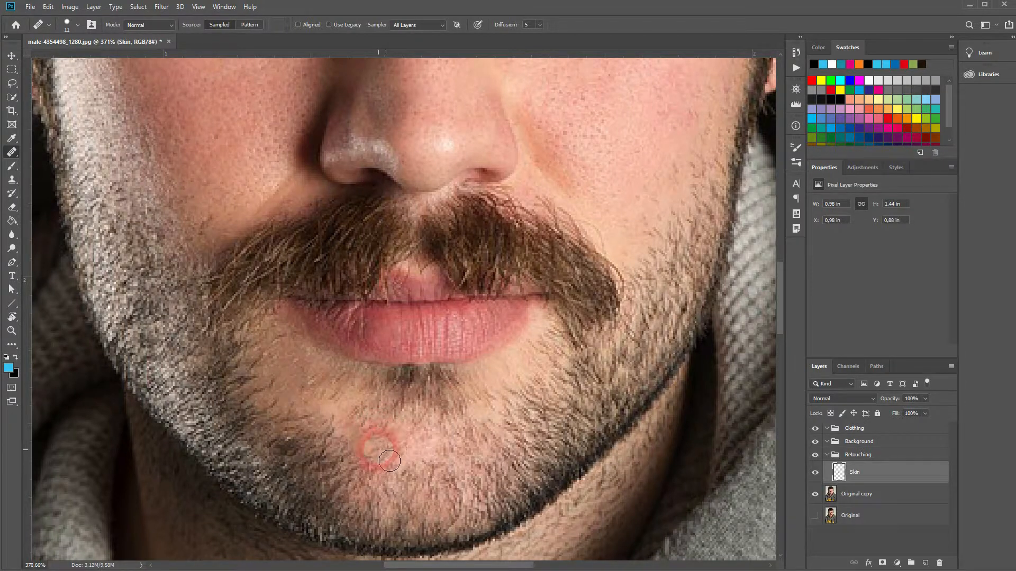
pyautogui.click(399, 462)
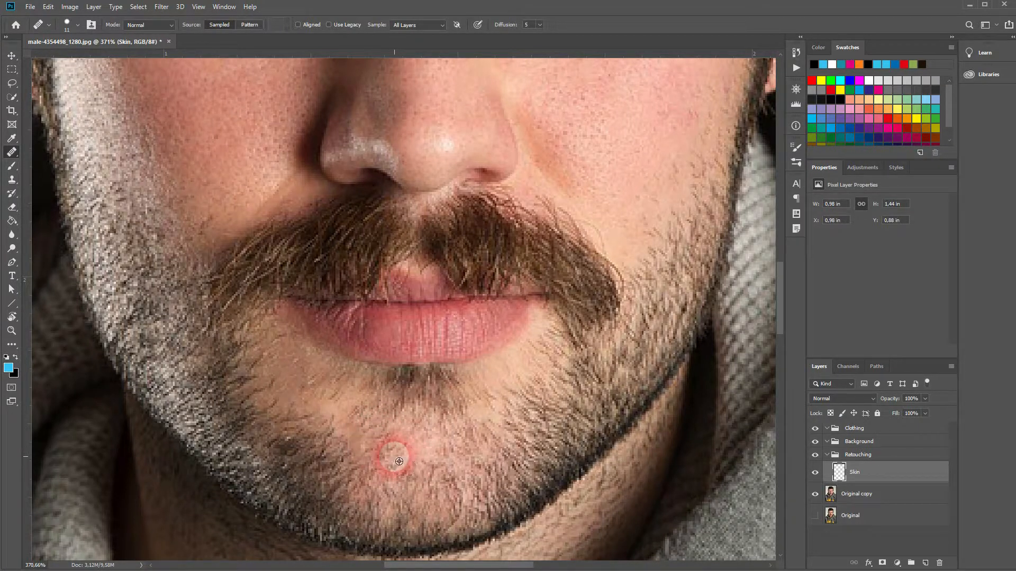
# Heal the uneven patches in the stubble on the shaded side of the chin, resampling nearby skin as needed
pyautogui.click(360, 450)
pyautogui.keyDown('alt'); pyautogui.click(343, 469); pyautogui.keyUp('alt')
pyautogui.click(347, 432)
pyautogui.click(373, 461)
pyautogui.click(467, 493)
pyautogui.click(441, 489)
pyautogui.keyDown('alt'); pyautogui.click(332, 425); pyautogui.keyUp('alt')
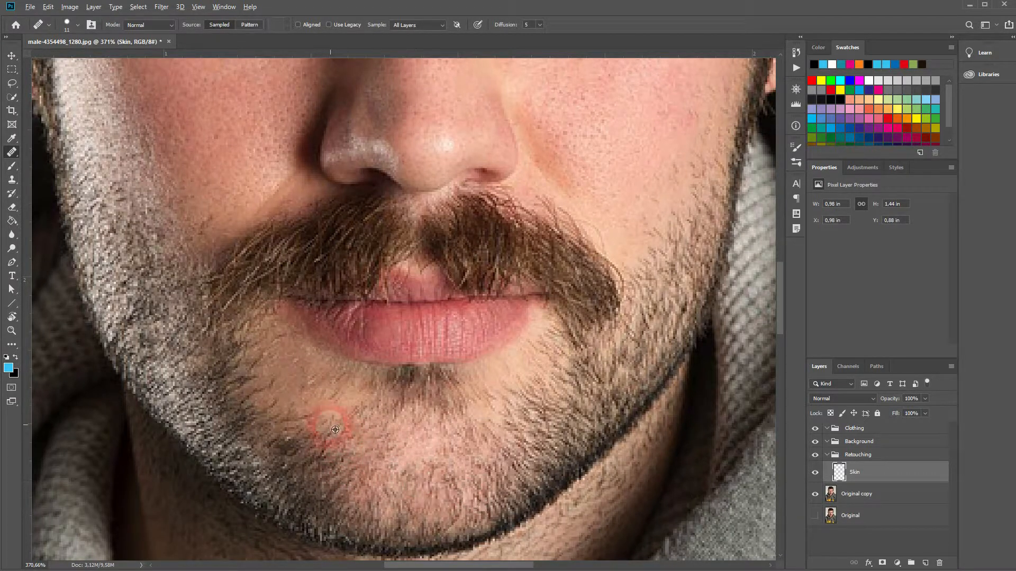
pyautogui.click(340, 463)
pyautogui.click(483, 486)
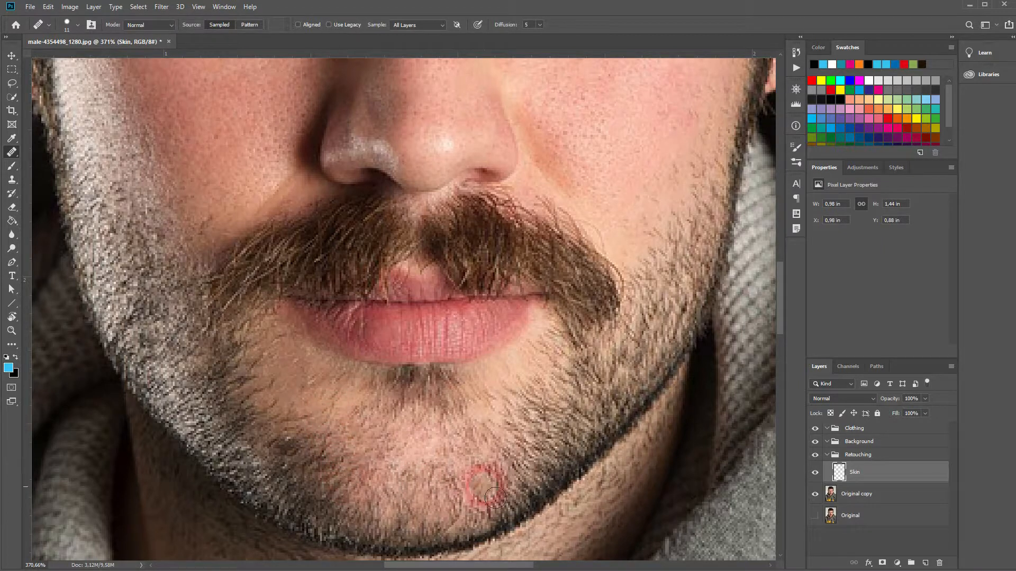
pyautogui.click(359, 457)
pyautogui.keyDown('alt'); pyautogui.click(310, 428); pyautogui.keyUp('alt')
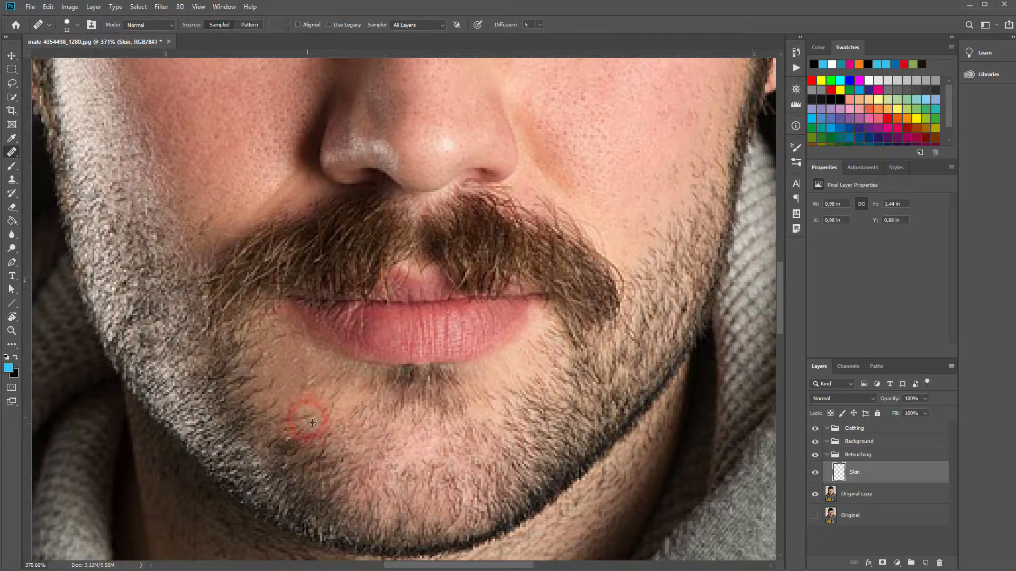
pyautogui.click(372, 466)
pyautogui.keyDown('alt'); pyautogui.click(314, 418); pyautogui.keyUp('alt')
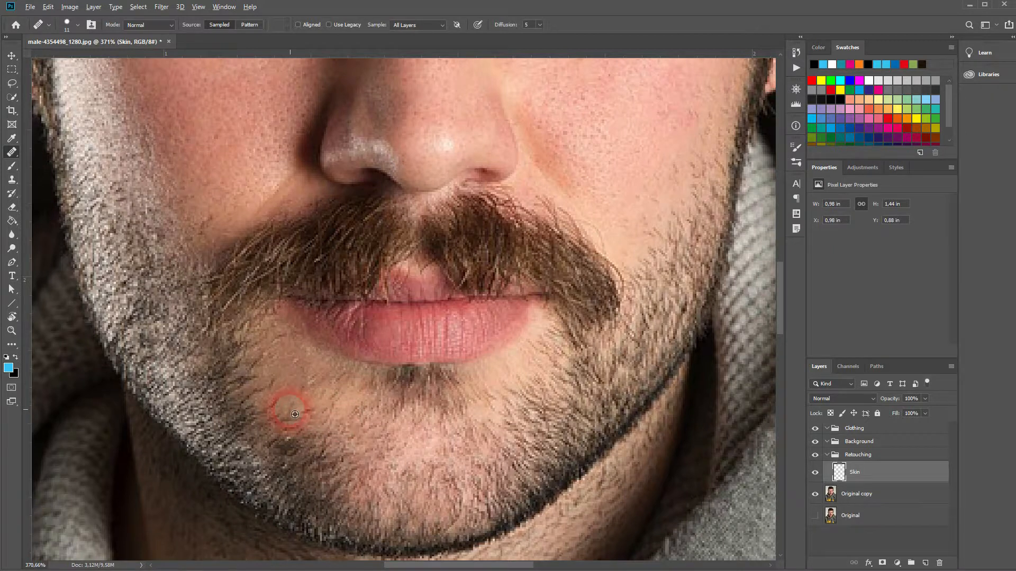
# Heal the blotches across the centre and lit side of the chin with sampled stubble and skin texture
pyautogui.click(411, 473)
pyautogui.click(459, 483)
pyautogui.click(495, 472)
pyautogui.keyDown('alt'); pyautogui.click(489, 440); pyautogui.keyUp('alt')
pyautogui.click(480, 417)
pyautogui.click(502, 482)
pyautogui.click(465, 480)
pyautogui.keyDown('alt'); pyautogui.click(448, 469); pyautogui.keyUp('alt')
pyautogui.click(437, 469)
pyautogui.click(419, 456)
pyautogui.click(414, 475)
pyautogui.keyDown('alt'); pyautogui.click(406, 477); pyautogui.keyUp('alt')
pyautogui.click(445, 466)
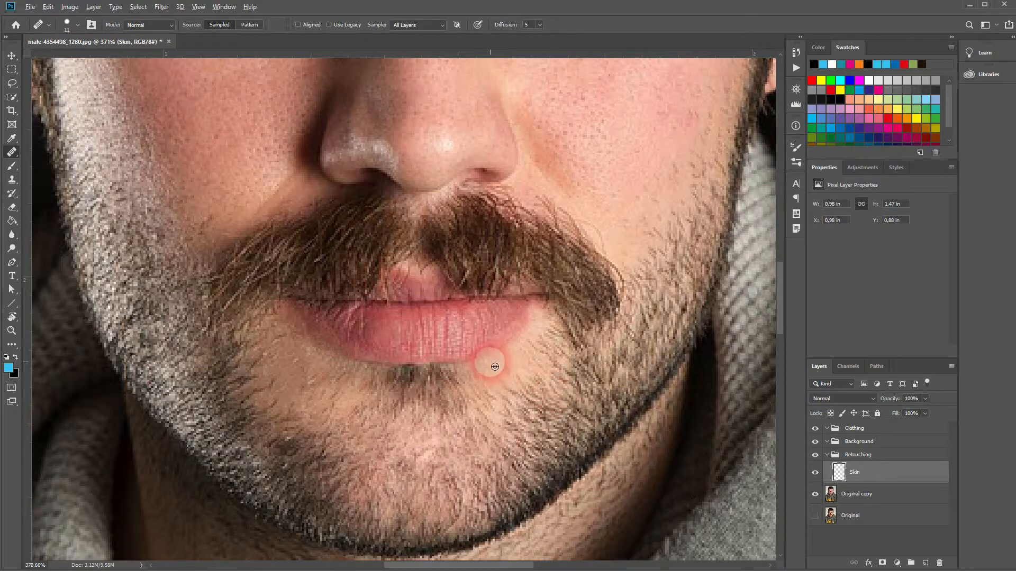
# Heal the small marks on the upper middle of the forehead with the Healing Brush, using skin sampled beside them
pyautogui.scroll(-8, 490, 362)
pyautogui.moveTo(523, 235)
pyautogui.mouseDown()
pyautogui.moveTo(455, 300)
pyautogui.moveTo(498, 390)
pyautogui.mouseUp()
pyautogui.scroll(5, 494, 390)
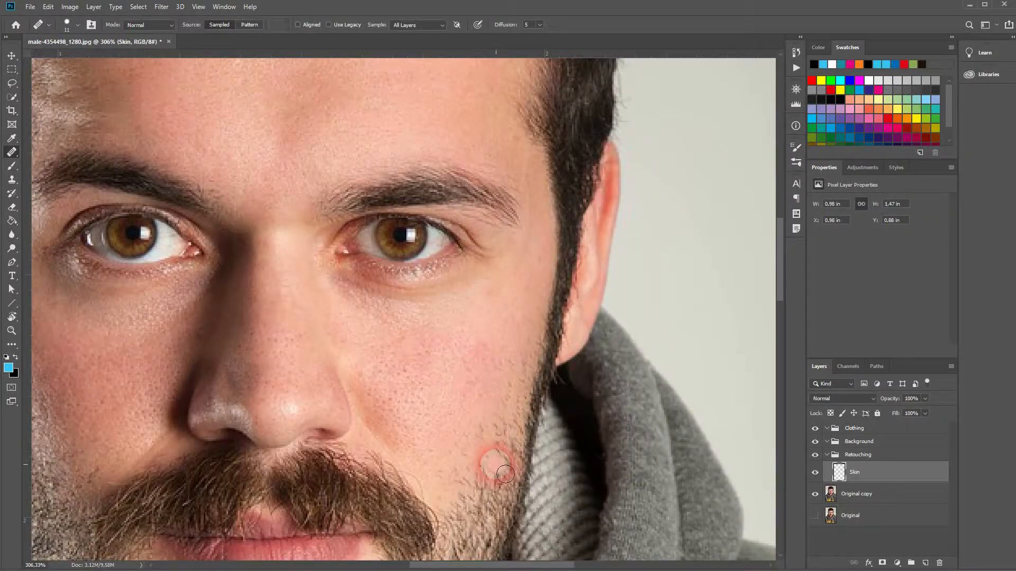
pyautogui.moveTo(336, 222); pyautogui.dragTo(443, 449)
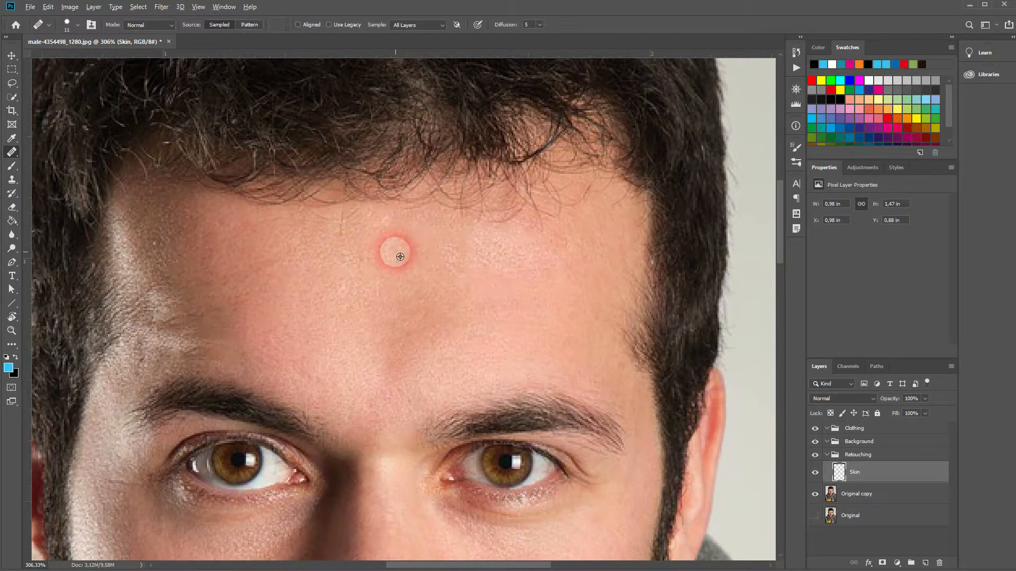
pyautogui.keyDown('alt'); pyautogui.click(420, 254); pyautogui.keyUp('alt')
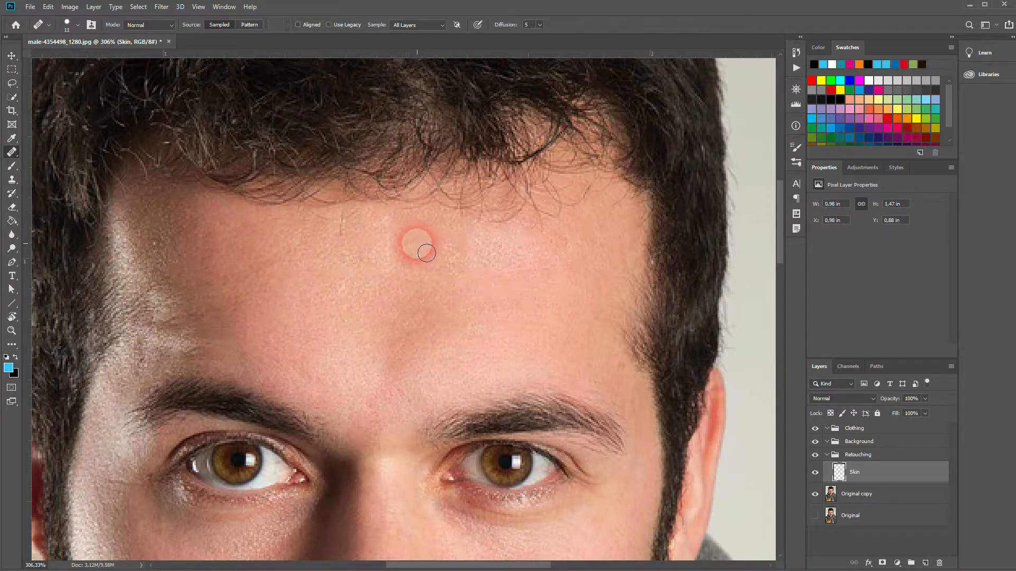
pyautogui.keyDown('alt'); pyautogui.click(440, 228); pyautogui.keyUp('alt')
pyautogui.click(440, 246)
pyautogui.click(460, 245)
pyautogui.keyDown('alt'); pyautogui.click(452, 229); pyautogui.keyUp('alt')
pyautogui.click(463, 247)
pyautogui.click(482, 255)
pyautogui.keyDown('alt'); pyautogui.click(465, 238); pyautogui.keyUp('alt')
pyautogui.click(478, 258)
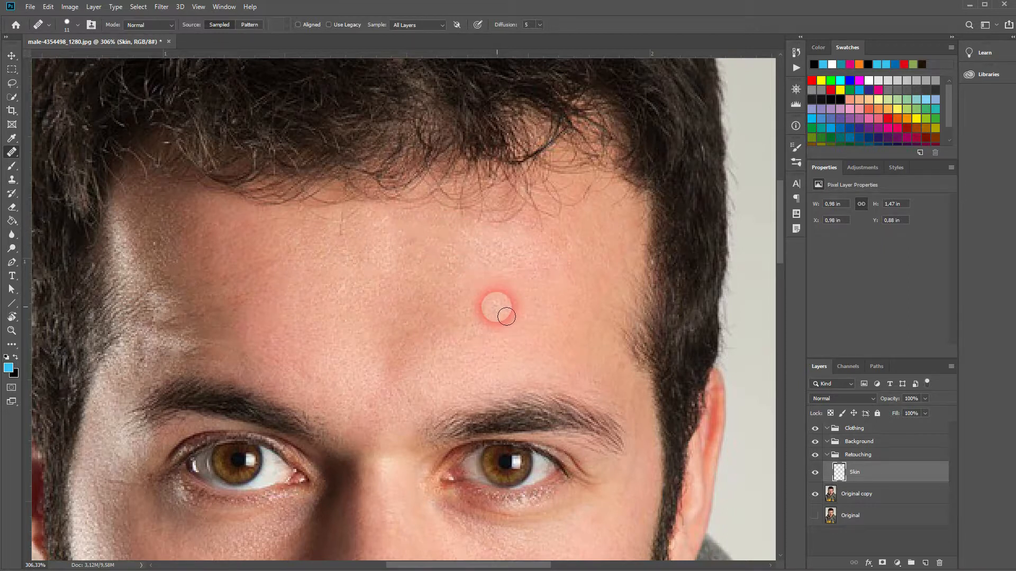
# Switch to the Spot Healing Brush and remove the stray hairs and marks just below the hairline
pyautogui.scroll(-5, 506, 316)
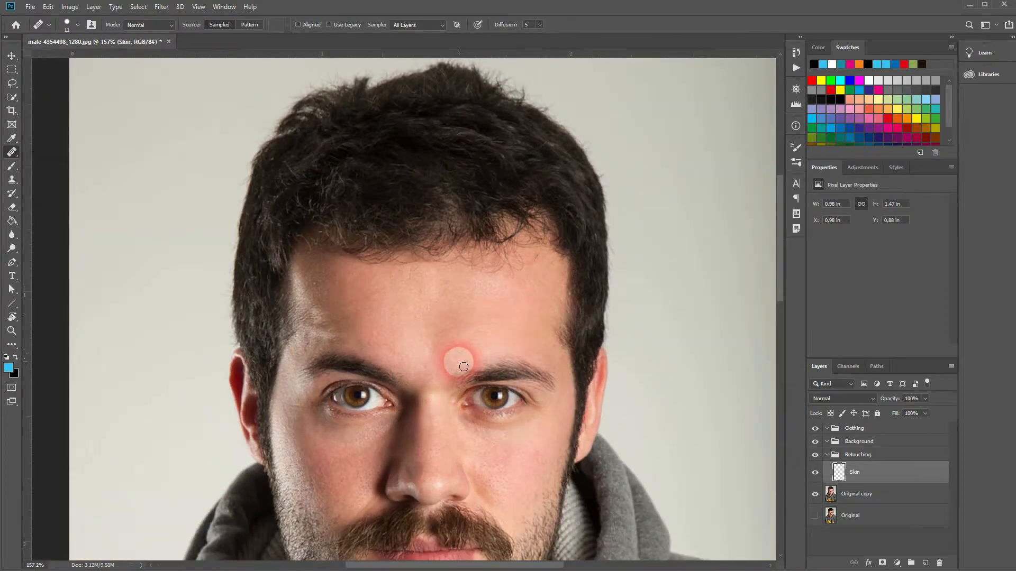
pyautogui.scroll(-6, 460, 365)
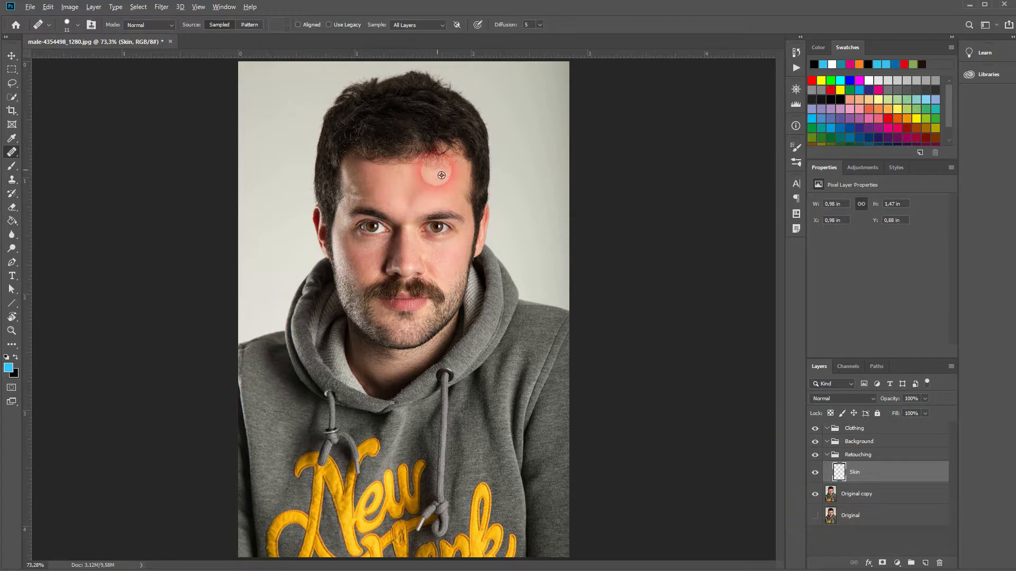
pyautogui.scroll(11, 448, 159)
pyautogui.moveTo(378, 193); pyautogui.dragTo(406, 263)
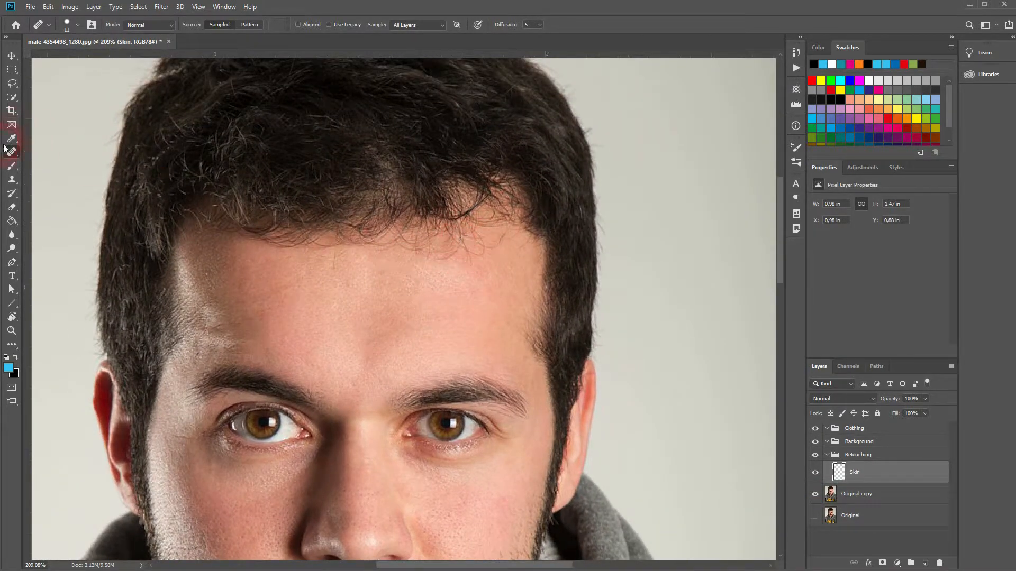
pyautogui.rightClick(18, 154)
pyautogui.click(64, 149)
pyautogui.click(501, 229)
pyautogui.moveTo(481, 240)
pyautogui.mouseDown()
pyautogui.moveTo(475, 264)
pyautogui.moveTo(465, 240)
pyautogui.moveTo(450, 264)
pyautogui.moveTo(472, 238)
pyautogui.moveTo(448, 255)
pyautogui.moveTo(461, 244)
pyautogui.moveTo(476, 267)
pyautogui.moveTo(441, 256)
pyautogui.mouseUp()
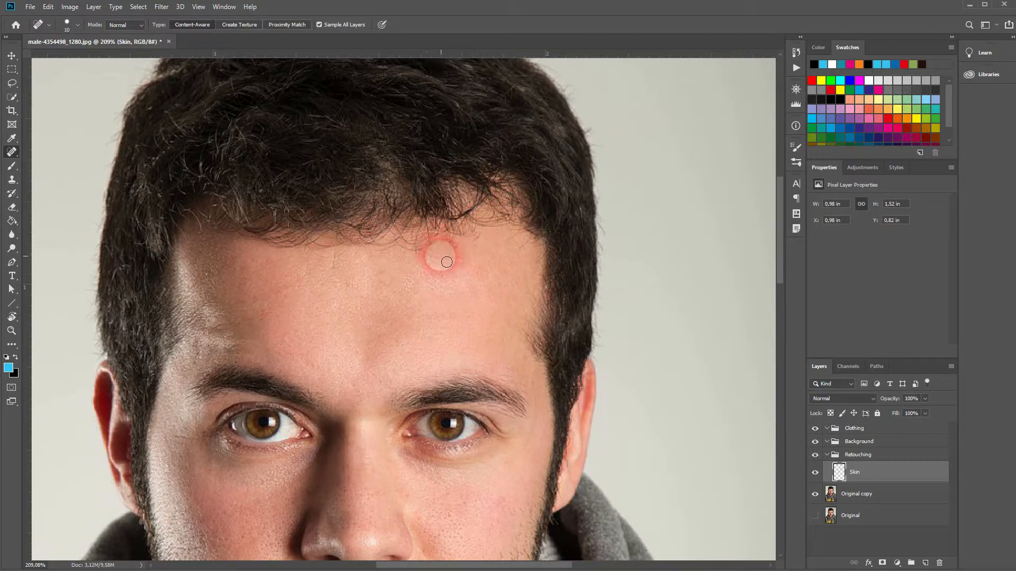
pyautogui.click(336, 263)
pyautogui.moveTo(343, 255); pyautogui.dragTo(335, 253)
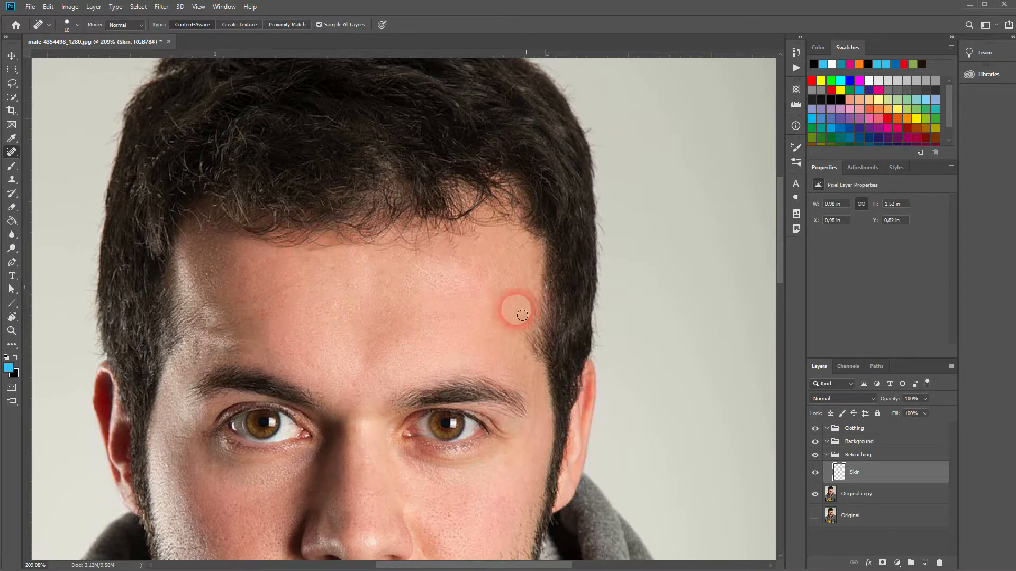
# Heal the spots on the lit side of the forehead, from the hairline to the temple and the outer end of the eyebrow
pyautogui.click(517, 245)
pyautogui.click(508, 241)
pyautogui.click(540, 262)
pyautogui.click(533, 263)
pyautogui.click(527, 403)
pyautogui.click(481, 241)
pyautogui.click(476, 254)
pyautogui.click(504, 272)
pyautogui.click(504, 281)
pyautogui.click(460, 250)
pyautogui.click(459, 277)
pyautogui.click(443, 261)
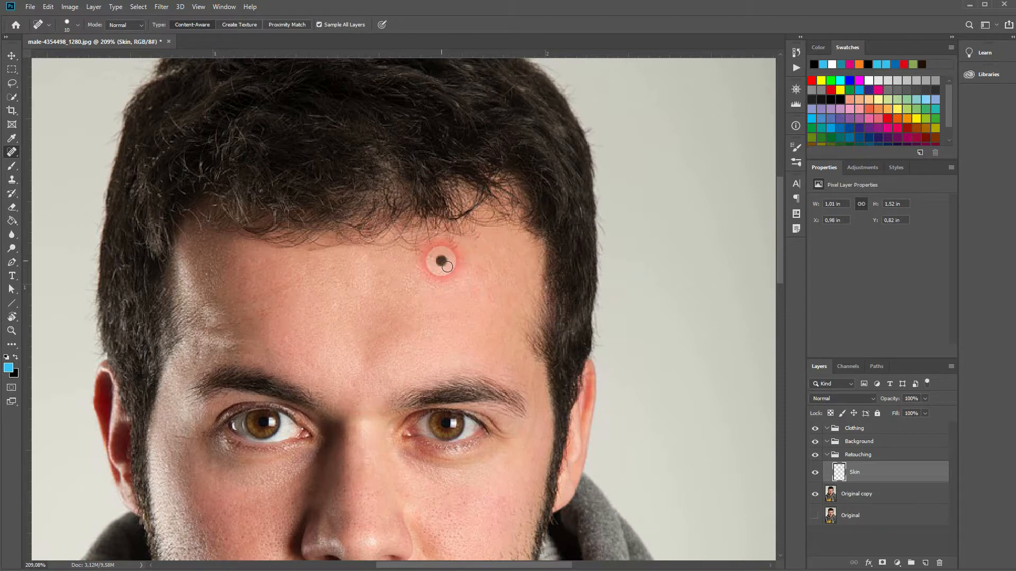
# Heal the remaining spots across the middle of the upper forehead and touch up the skin below the hairline
pyautogui.click(413, 252)
pyautogui.click(376, 267)
pyautogui.click(390, 254)
pyautogui.click(359, 264)
pyautogui.click(318, 241)
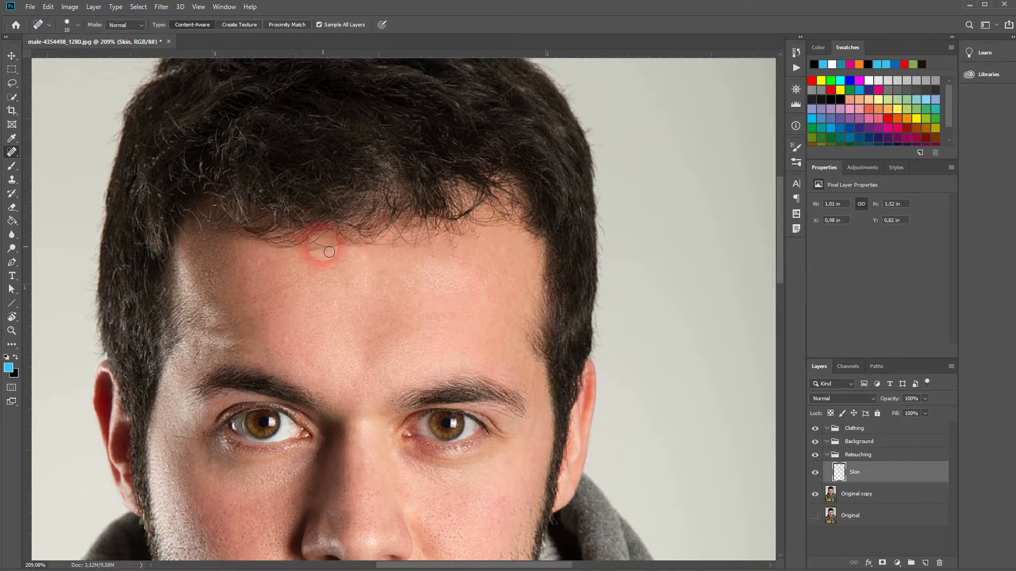
pyautogui.click(355, 285)
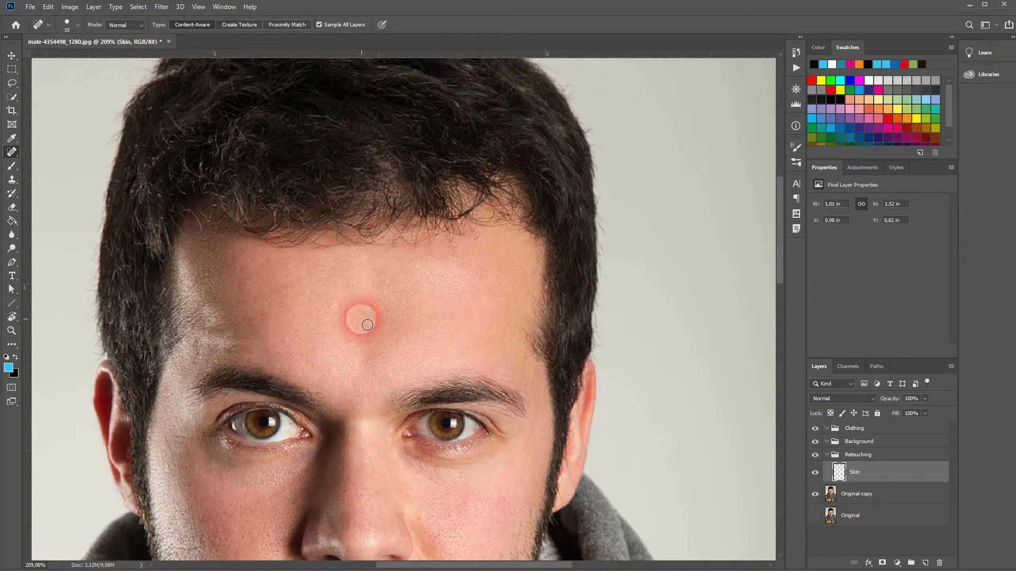
pyautogui.moveTo(441, 256); pyautogui.dragTo(454, 256)
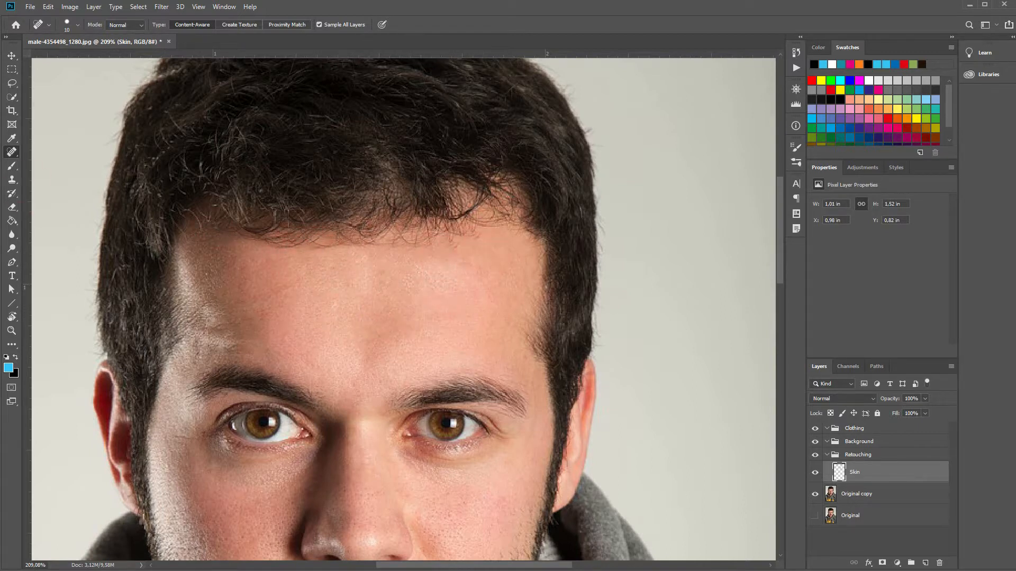
# Switch to the Healing Brush, sample clean forehead skin and heal the remaining mark on the lit side below the hairline
pyautogui.rightClick(10, 154)
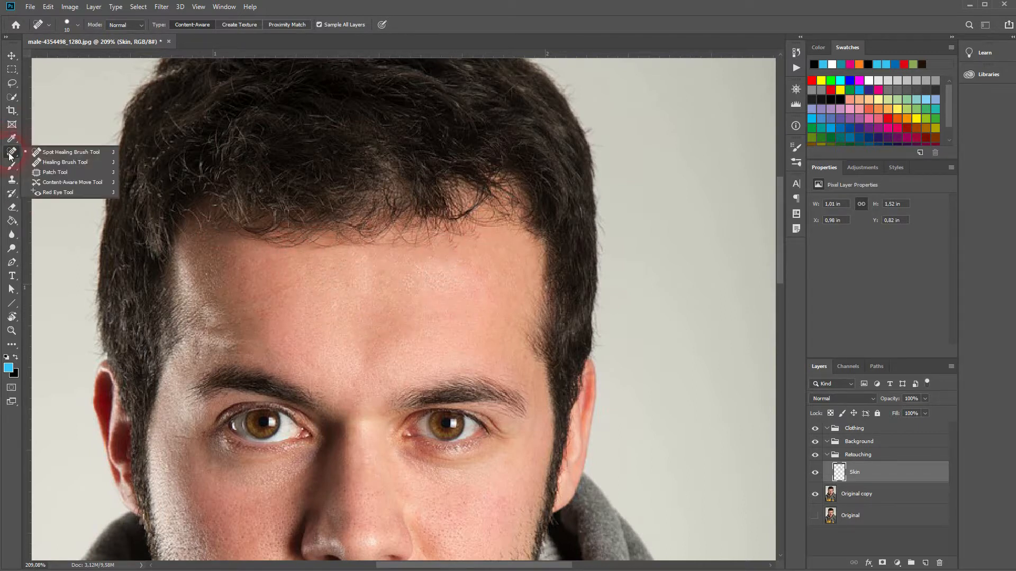
pyautogui.click(67, 161)
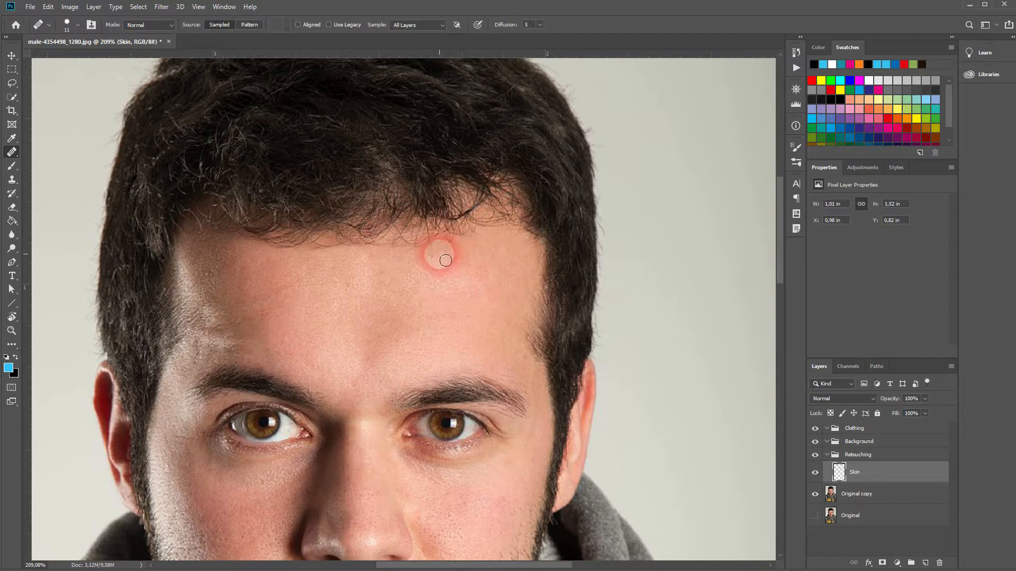
pyautogui.keyDown('alt'); pyautogui.click(472, 272); pyautogui.keyUp('alt')
pyautogui.click(488, 247)
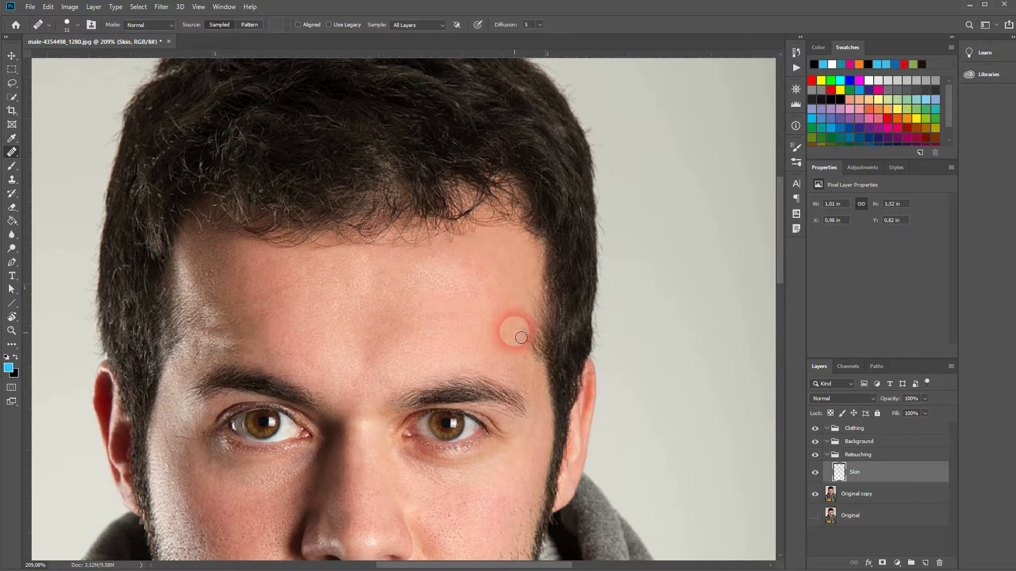
# Retouch the earlobe on the lit side, and clean up the hood's edge just below it with the Spot Healing Brush
pyautogui.hotkey('ctrl', '0')
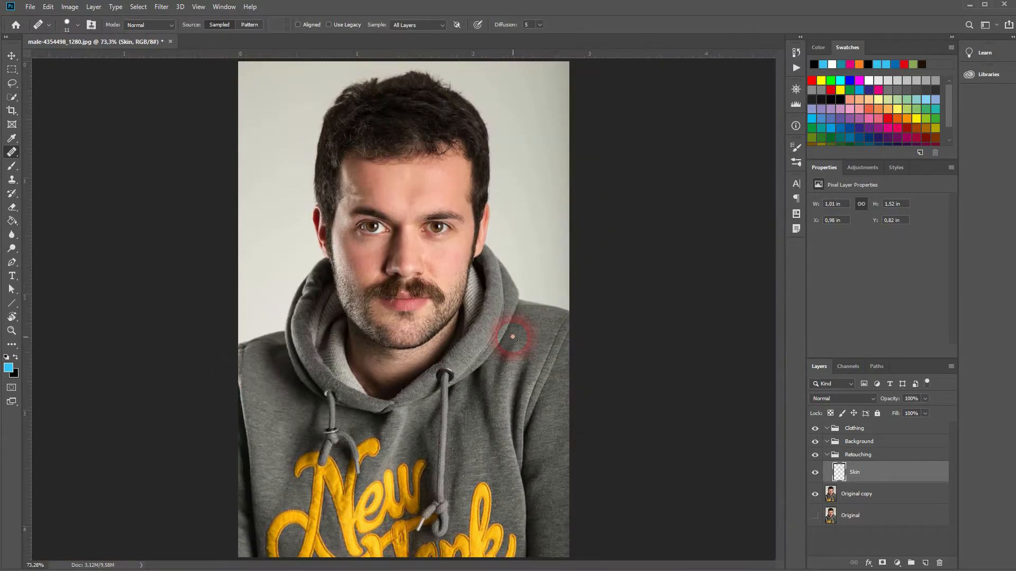
pyautogui.scroll(3, 482, 262)
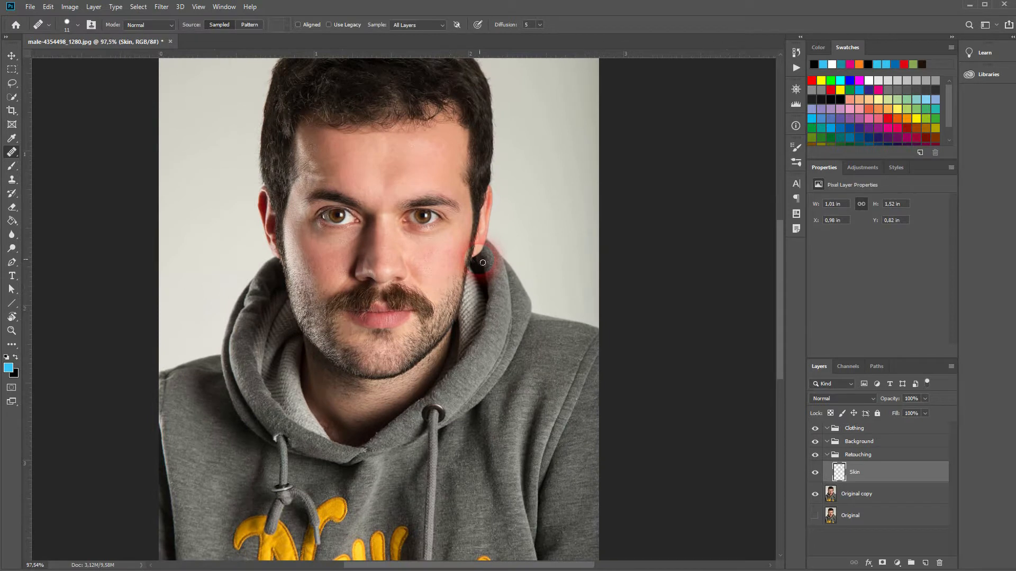
pyautogui.scroll(2, 480, 243)
pyautogui.scroll(2, 479, 243)
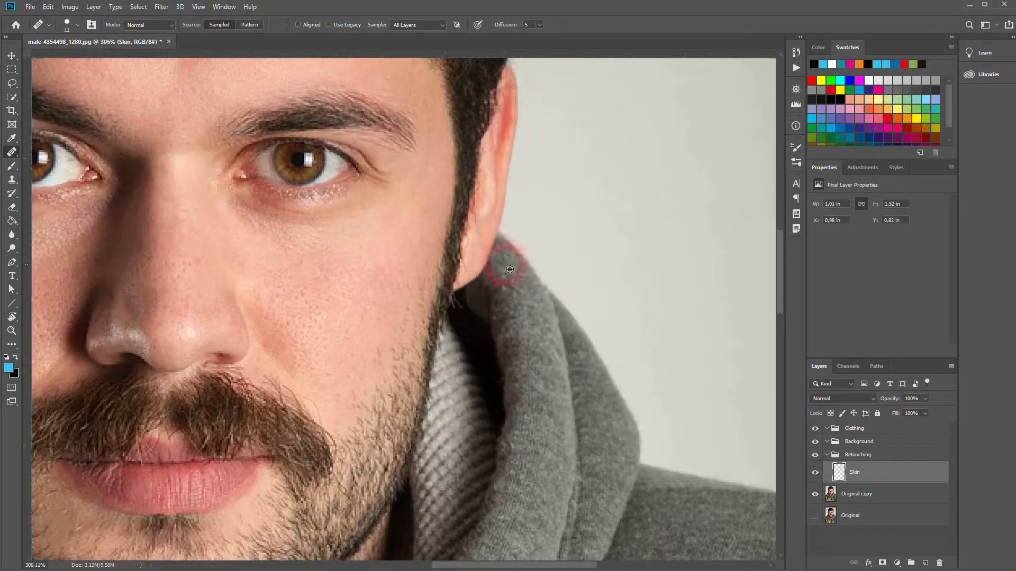
pyautogui.moveTo(491, 249)
pyautogui.mouseDown()
pyautogui.moveTo(496, 276)
pyautogui.moveTo(484, 230)
pyautogui.mouseUp()
pyautogui.rightClick(13, 154)
pyautogui.click(58, 150)
pyautogui.moveTo(497, 299); pyautogui.dragTo(505, 308)
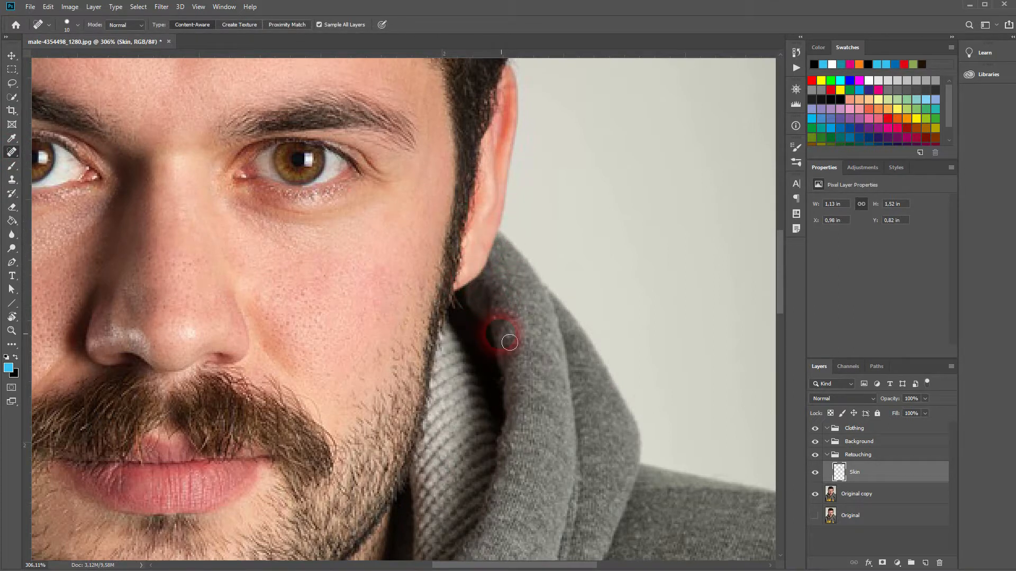
# Heal the bright spot on the earlobe on the shaded side of the face
pyautogui.moveTo(423, 281); pyautogui.dragTo(290, 283)
pyautogui.moveTo(181, 263)
pyautogui.mouseDown()
pyautogui.moveTo(323, 303)
pyautogui.moveTo(313, 309)
pyautogui.mouseUp()
pyautogui.moveTo(427, 358); pyautogui.dragTo(443, 369)
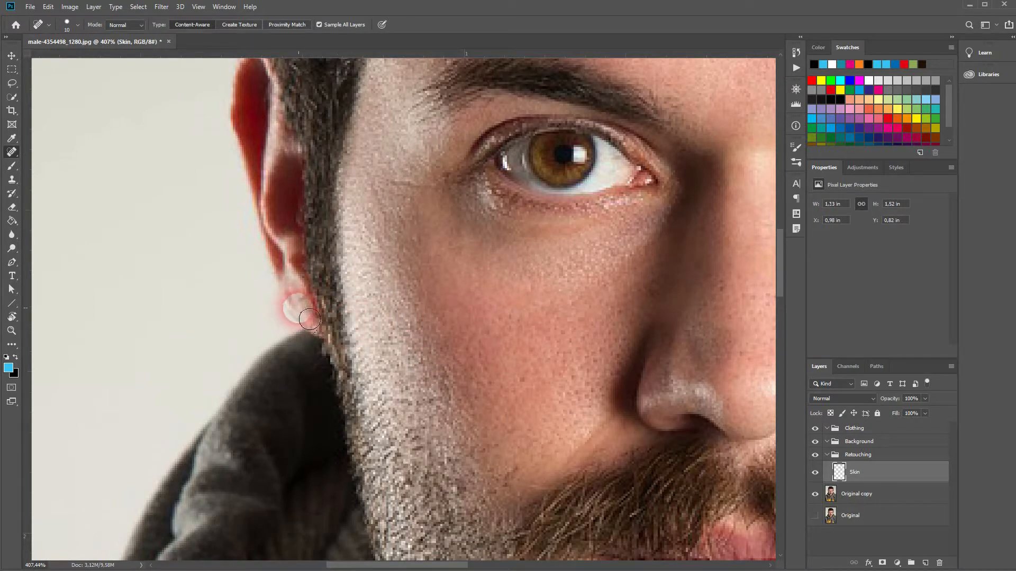
pyautogui.click(296, 304)
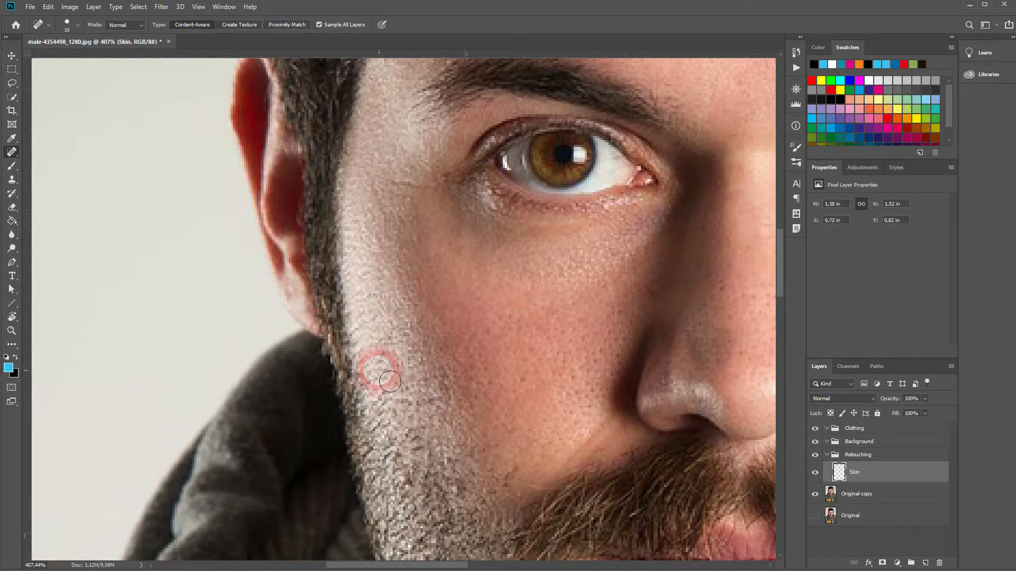
# Create a new layer named Eyes above the Skin layer in the Retouching group
pyautogui.scroll(-5, 378, 371)
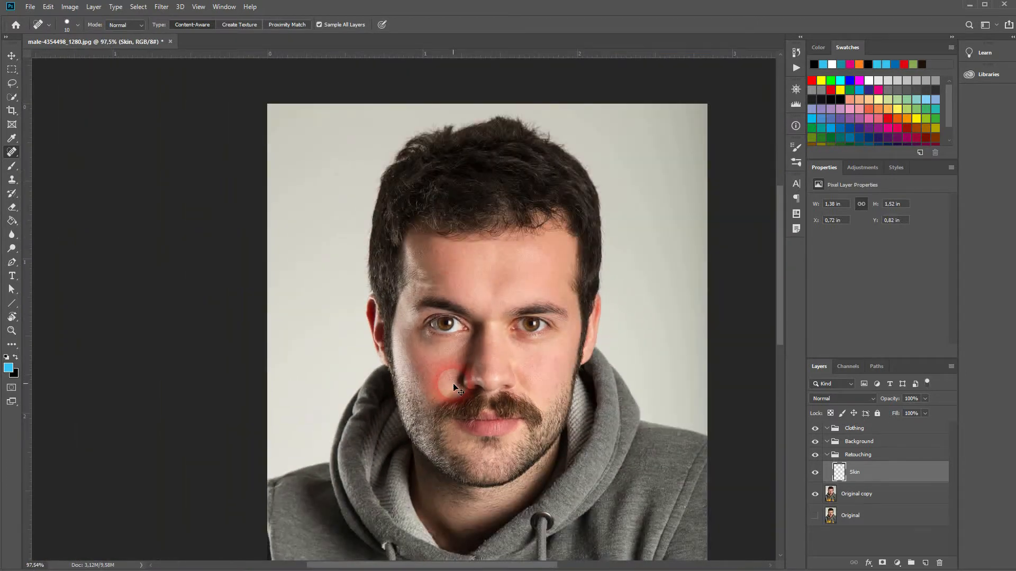
pyautogui.scroll(-2, 453, 383)
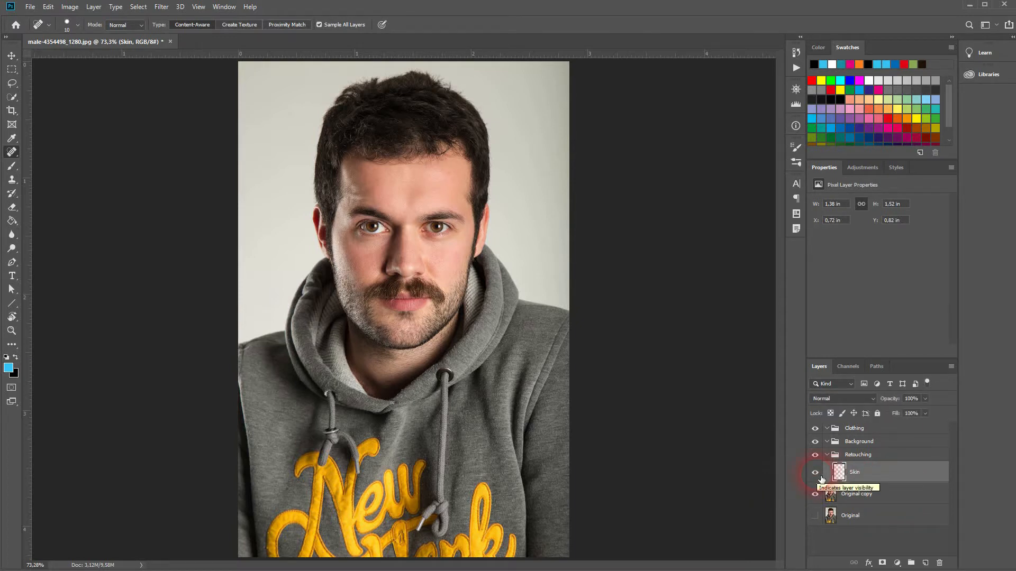
pyautogui.click(926, 562)
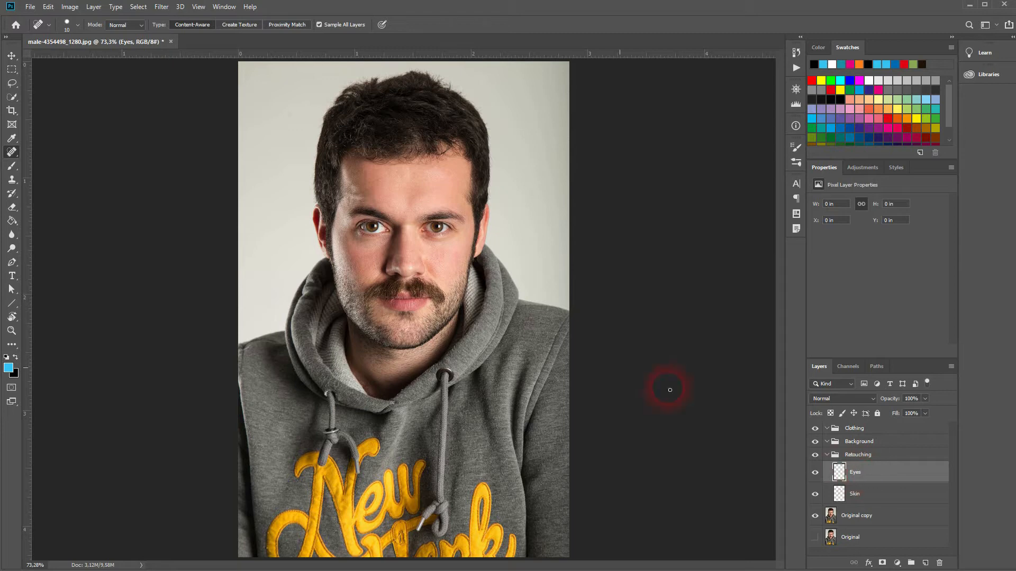
pyautogui.scroll(7, 422, 237)
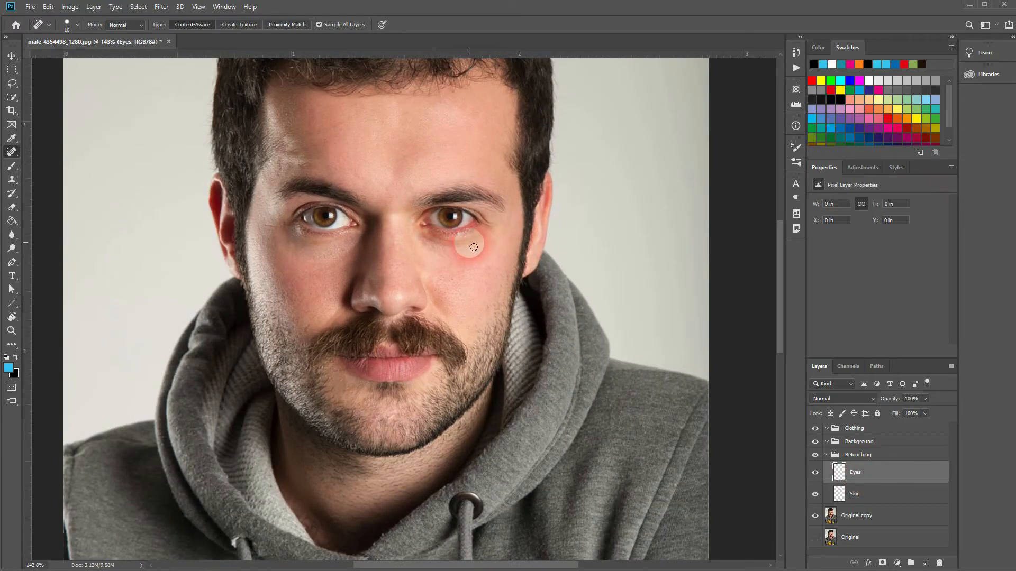